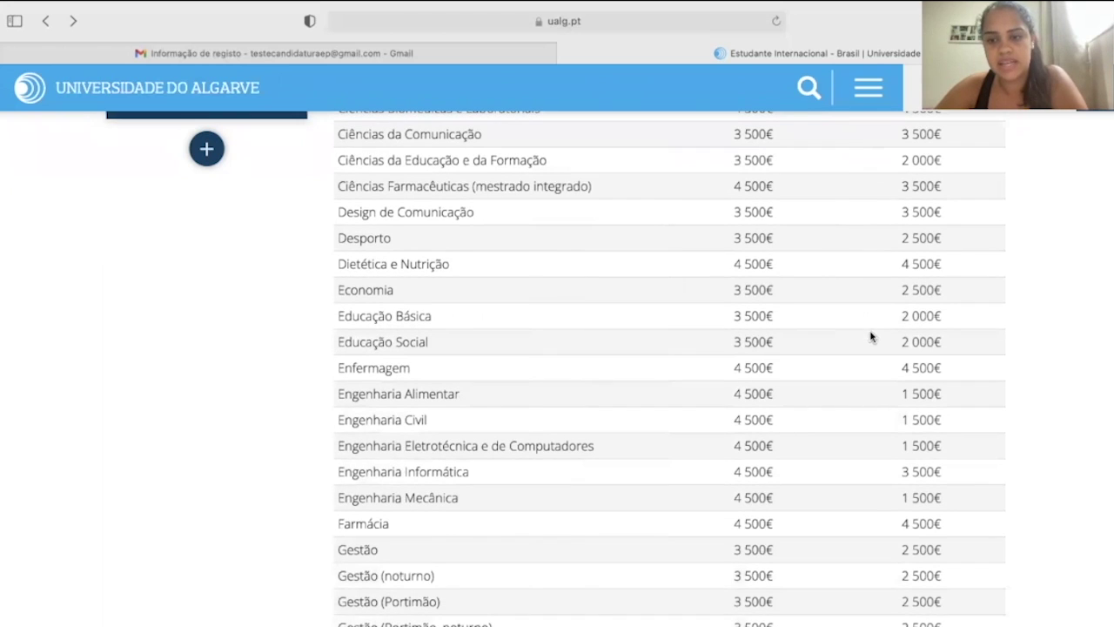
scroll(928, 404, down, 4)
scroll(925, 383, down, 11)
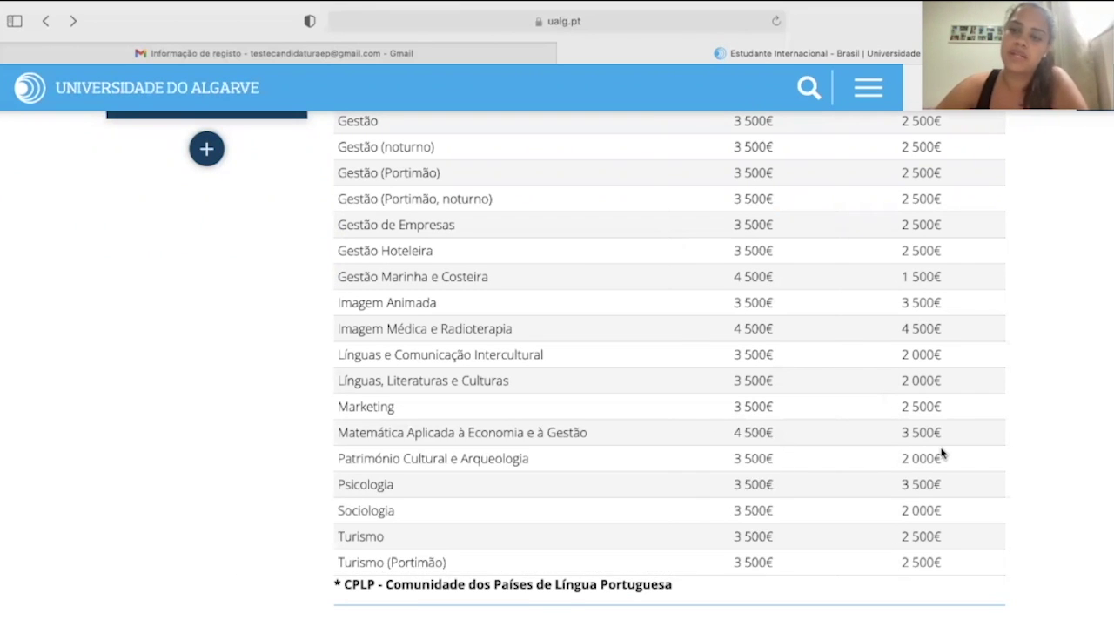
scroll(942, 453, up, 10)
scroll(942, 452, up, 15)
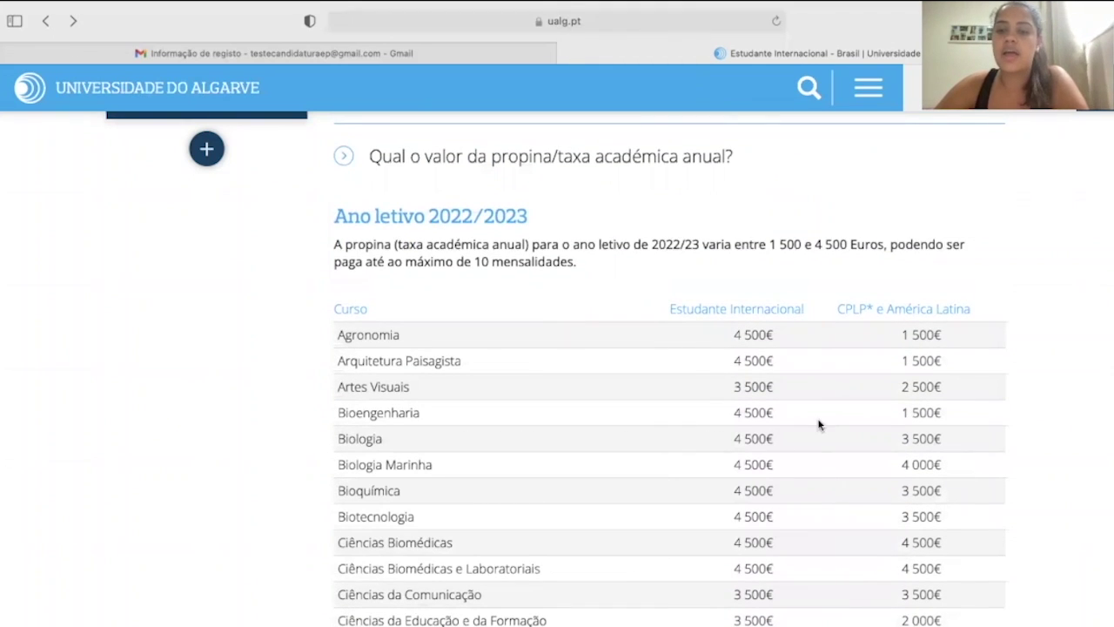
scroll(934, 474, down, 2)
scroll(934, 477, up, 10)
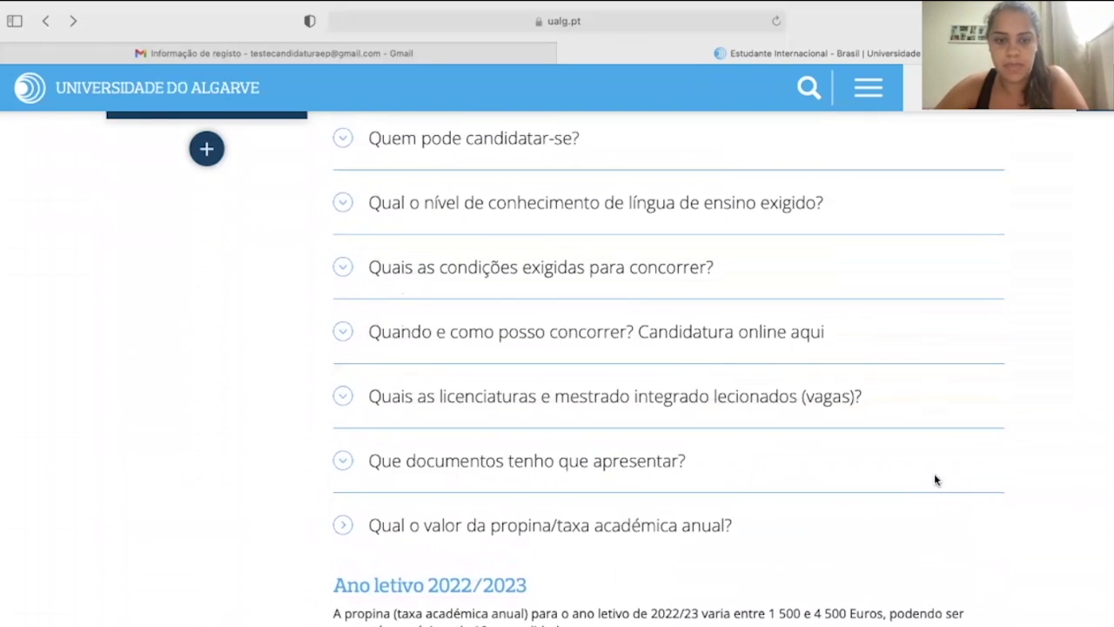
scroll(615, 396, down, 5)
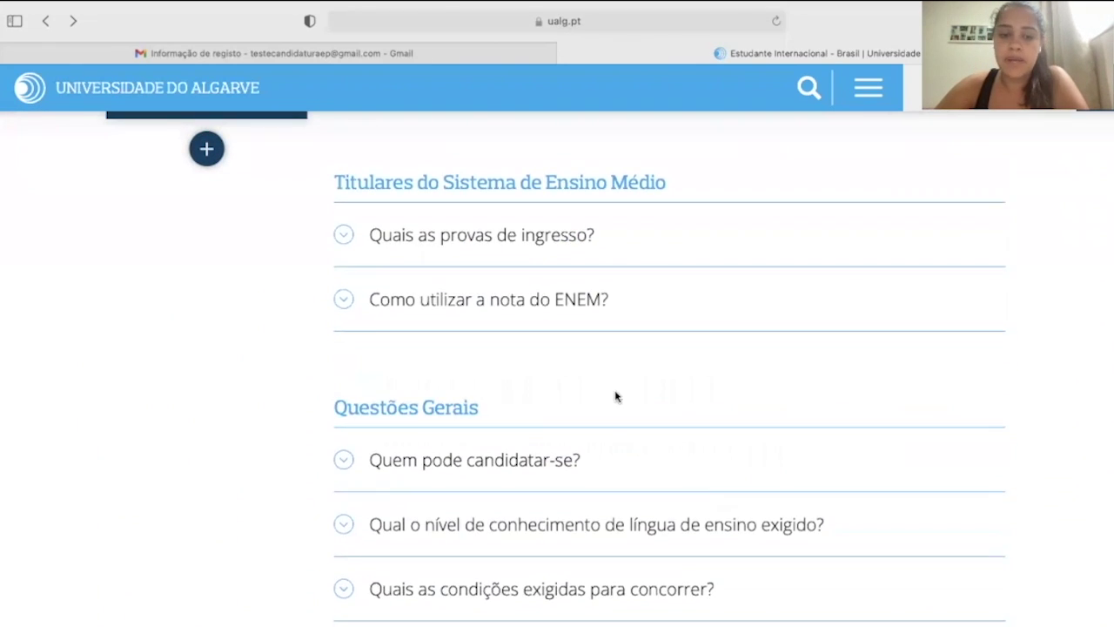
scroll(616, 396, down, 1)
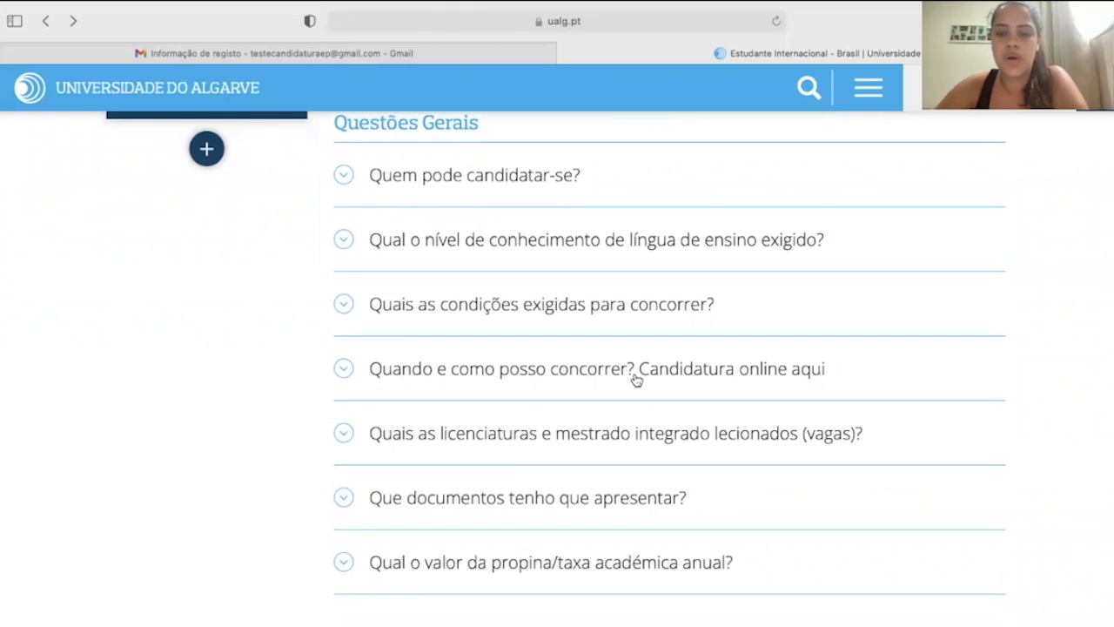
Expand 'Quando e como posso concorrer?' and launch the 'Candidatura on-line' application.
click(781, 373)
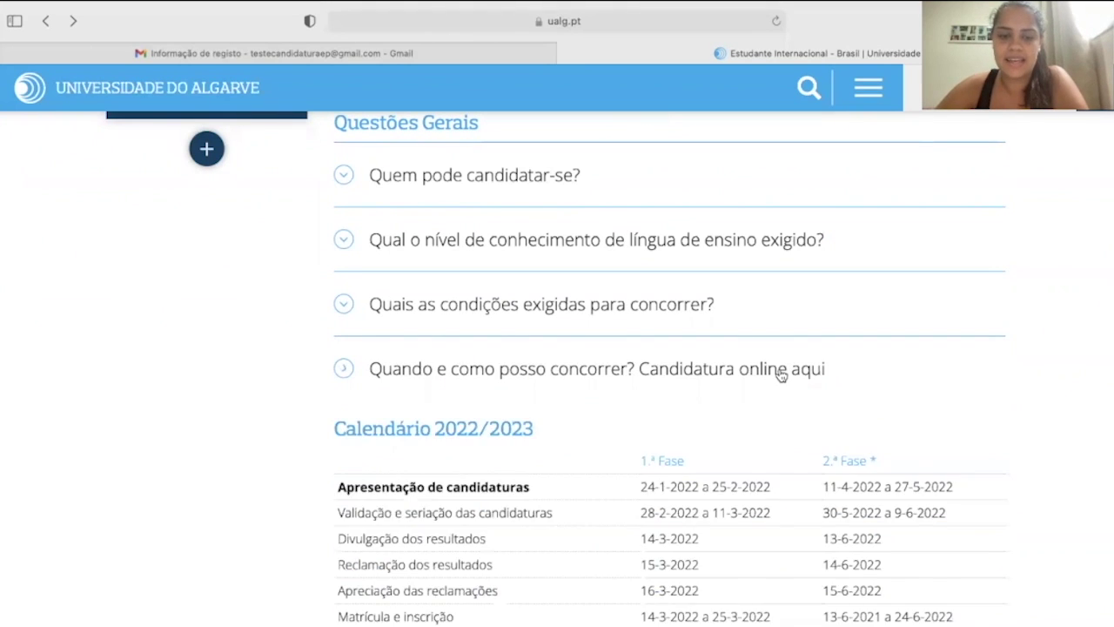
scroll(783, 375, down, 4)
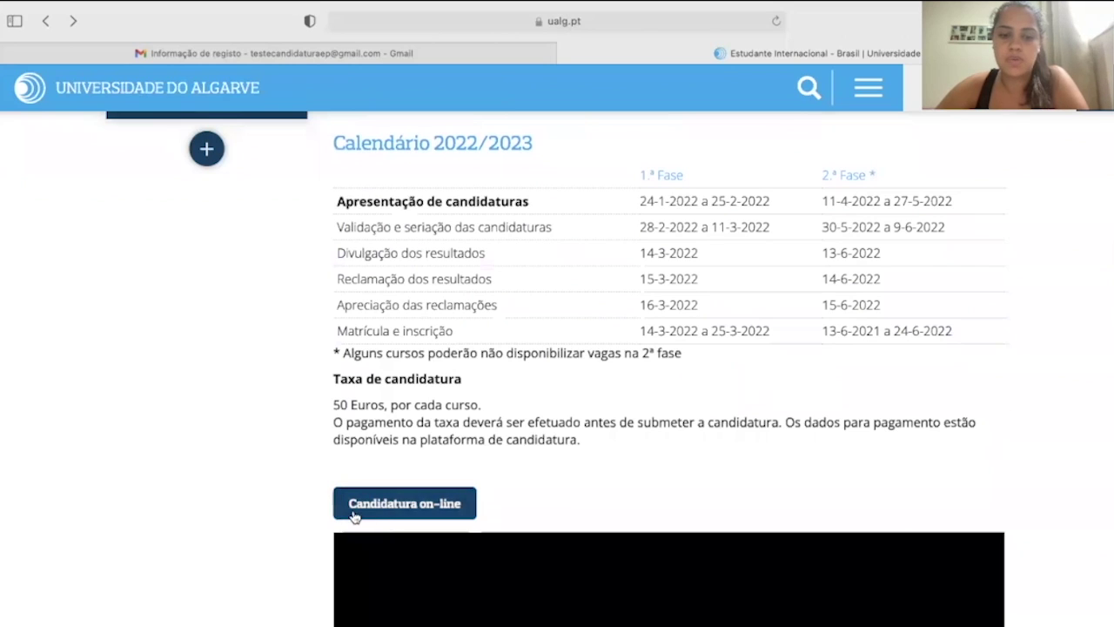
click(383, 512)
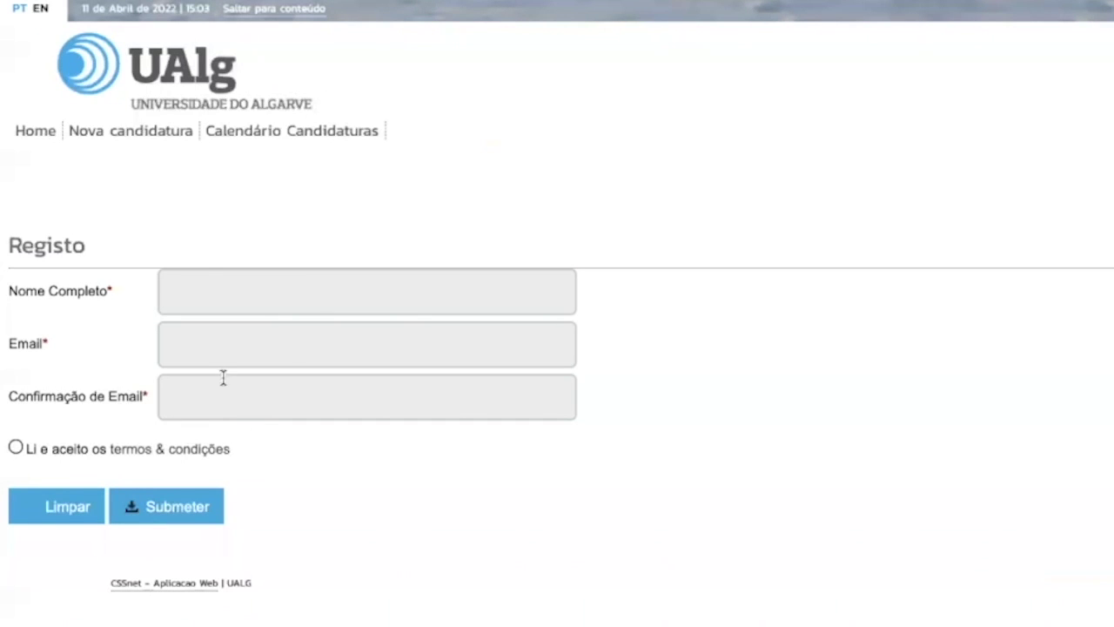
Enter the applicant's full name and e-mail twice, and accept the terms and conditions.
click(221, 302)
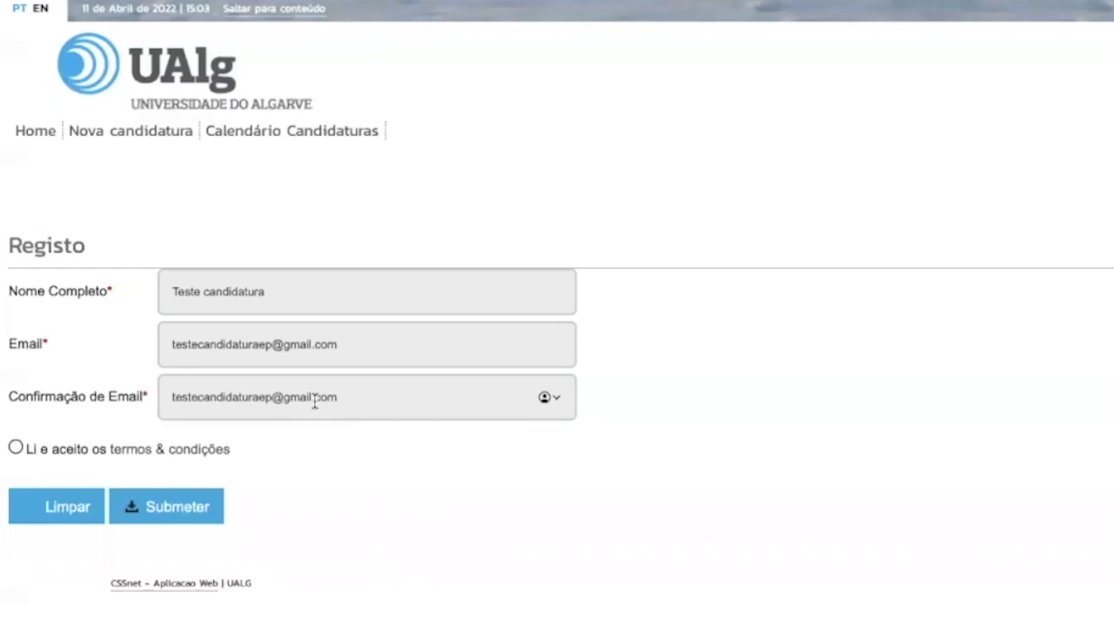
click(16, 446)
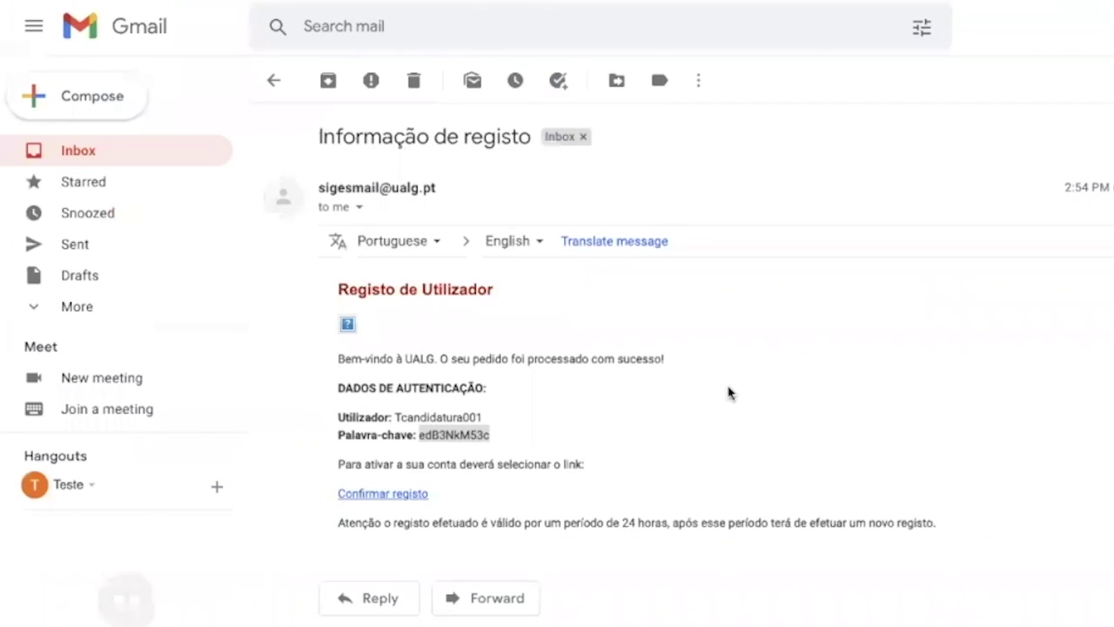
Use the 'Confirmar registo' link in the 'Informação de registo' email to confirm the account.
click(674, 482)
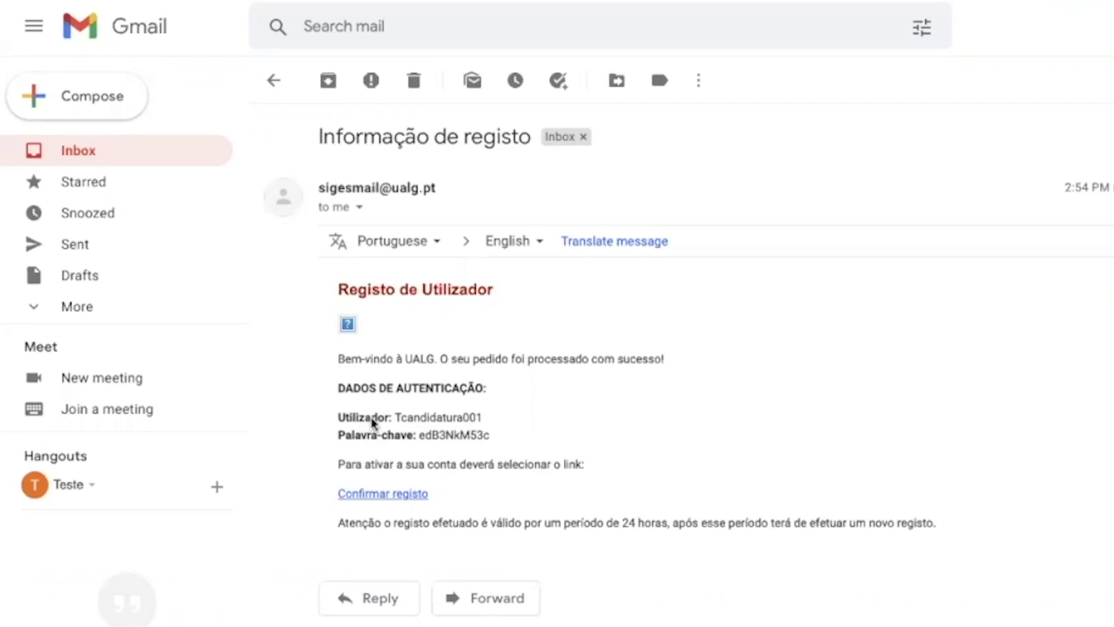
click(367, 494)
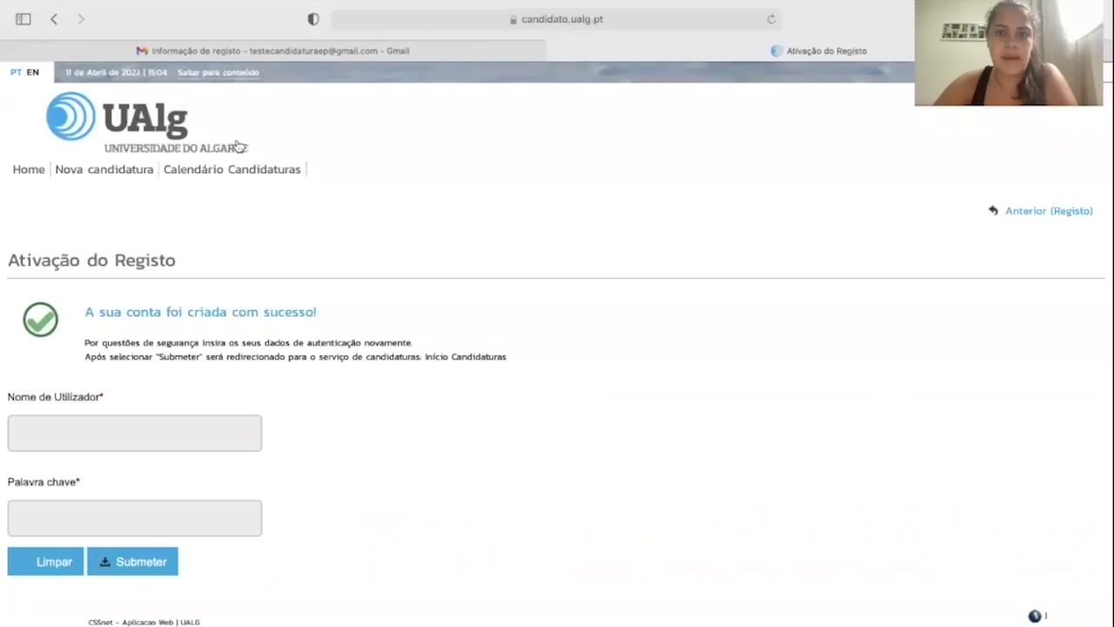
Copy the username from the registration email into the activation page's username field.
click(375, 54)
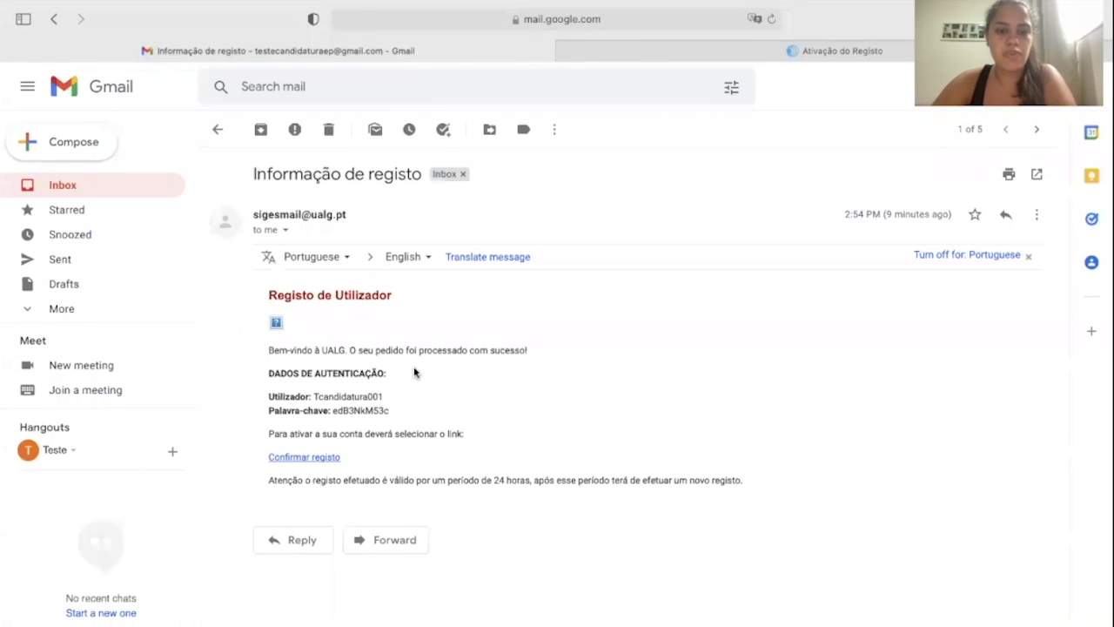
drag(385, 397, 312, 397)
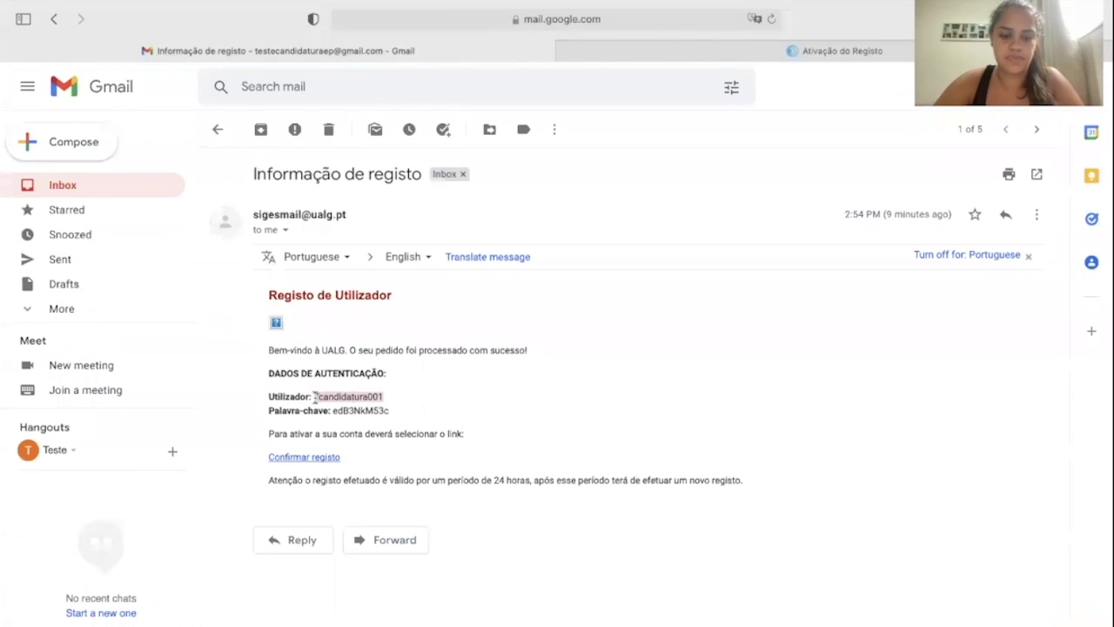
click(756, 48)
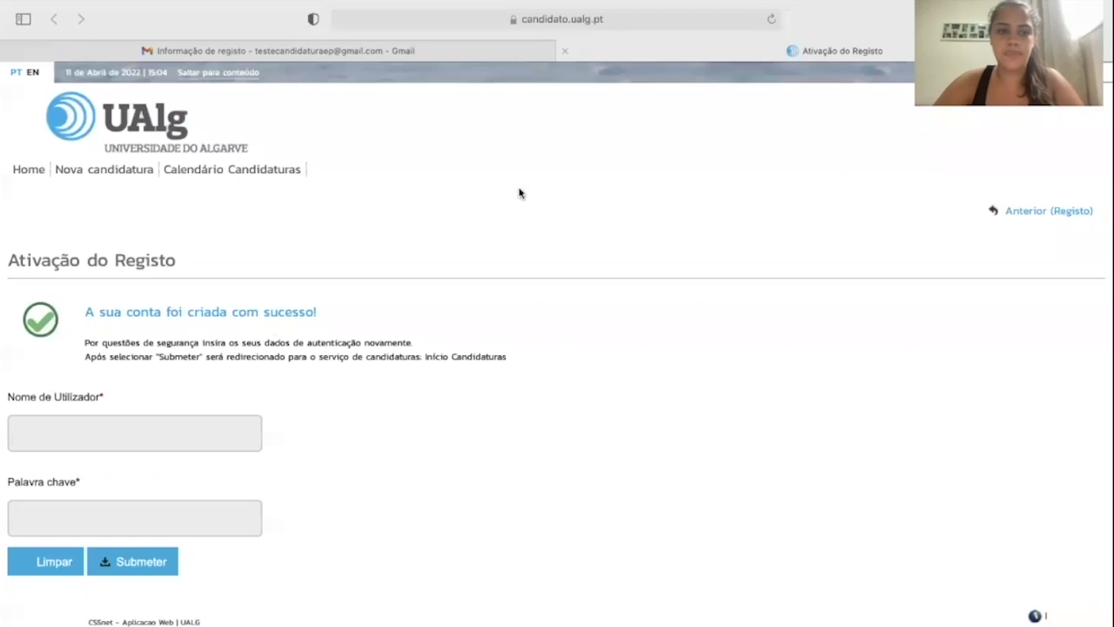
click(149, 436)
key(super+v)
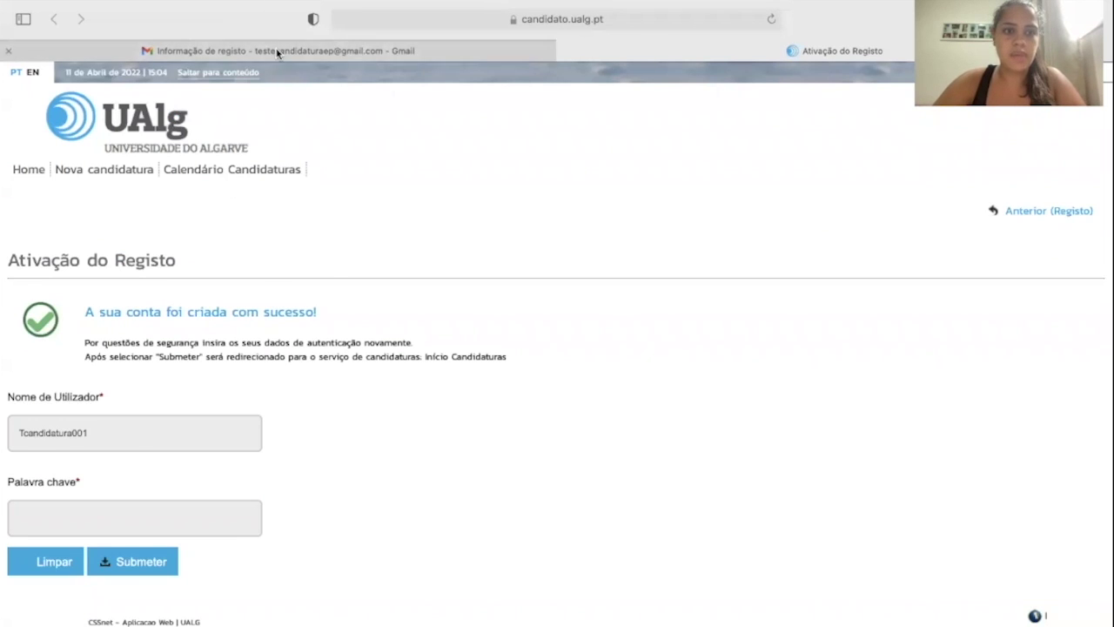
Copy the emailed password into the password field and submit the activation.
click(272, 57)
drag(391, 412, 336, 415)
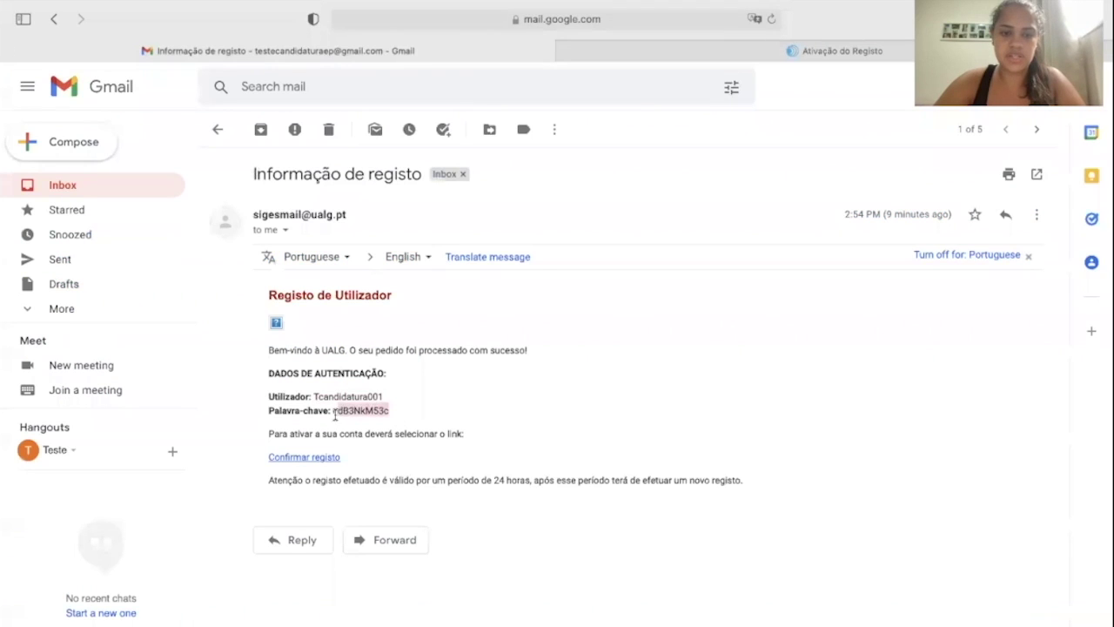
click(852, 45)
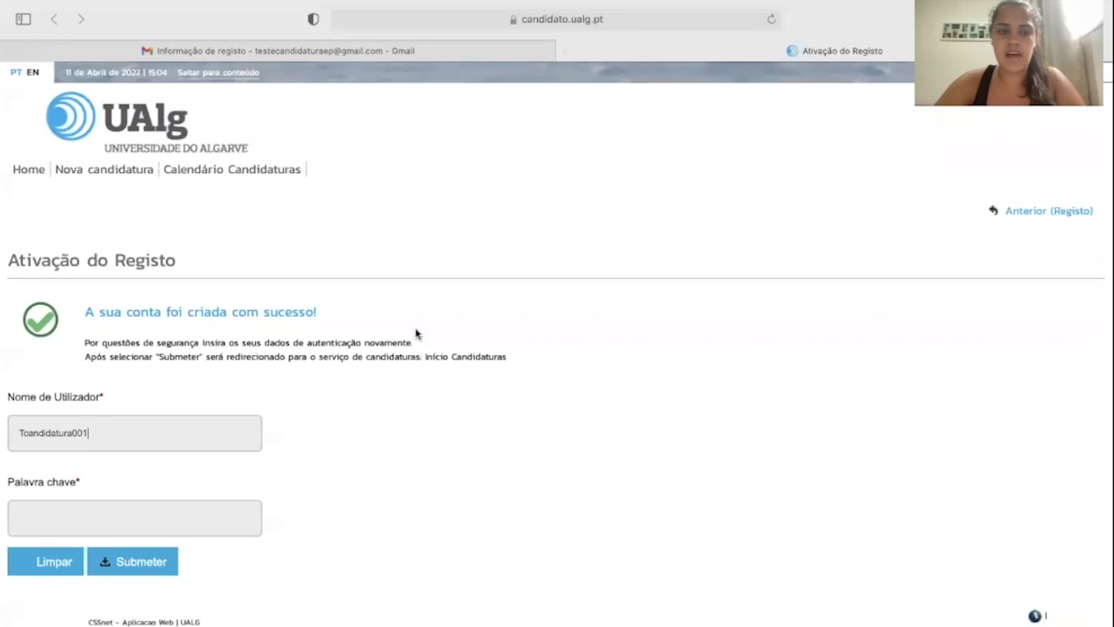
click(149, 511)
key(super+v)
click(139, 566)
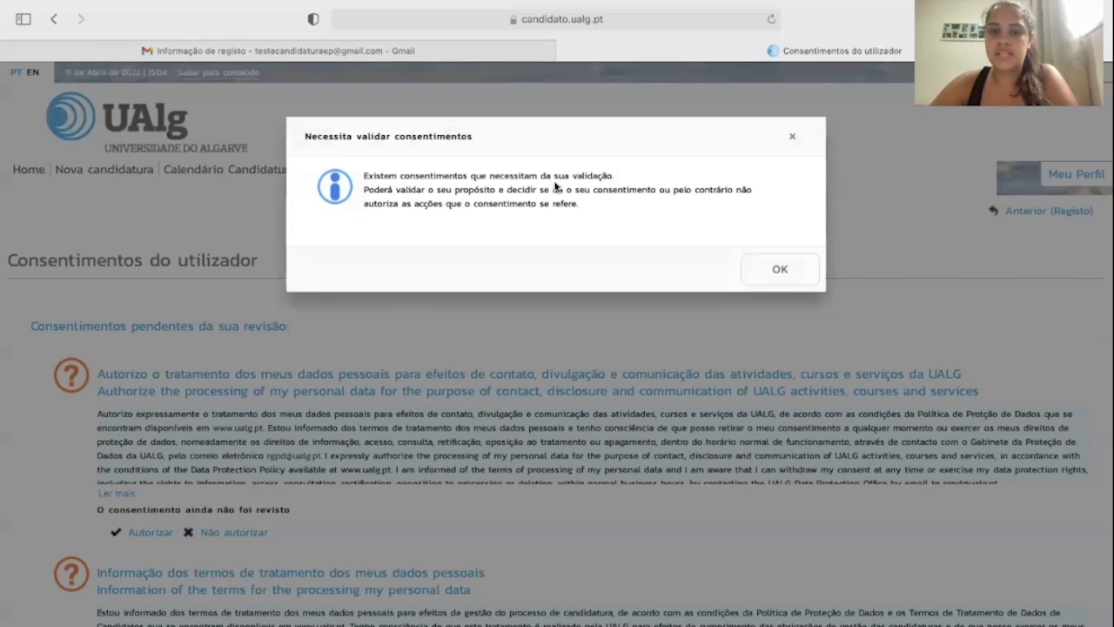
Authorize the personal-data consents, confirming with SIM, and continue to the candidate main page.
click(794, 268)
scroll(618, 376, down, 3)
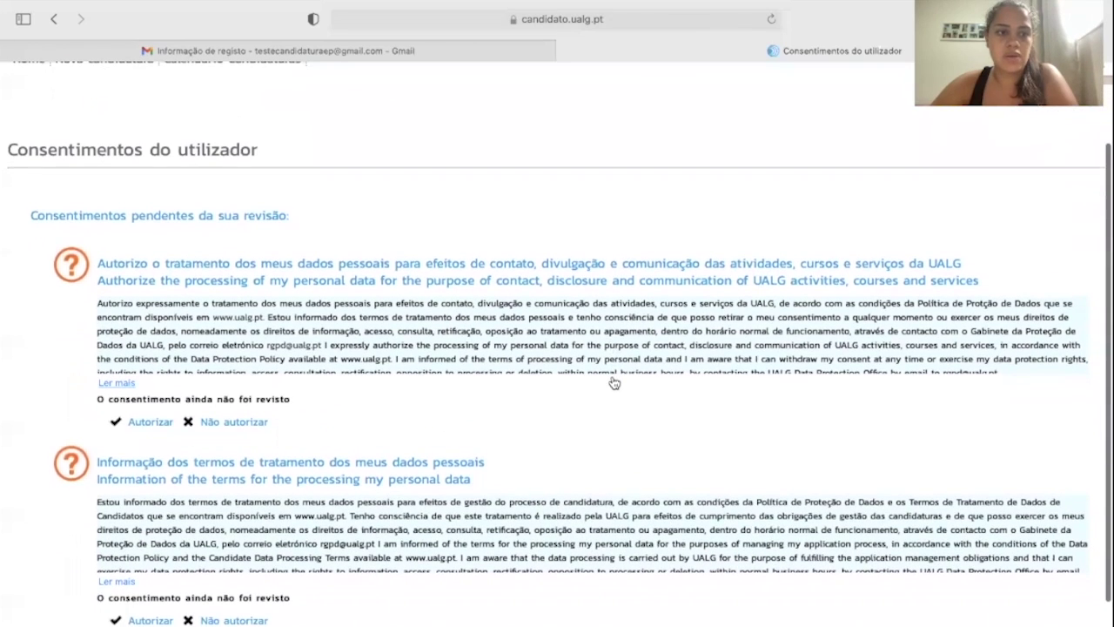
scroll(615, 383, down, 4)
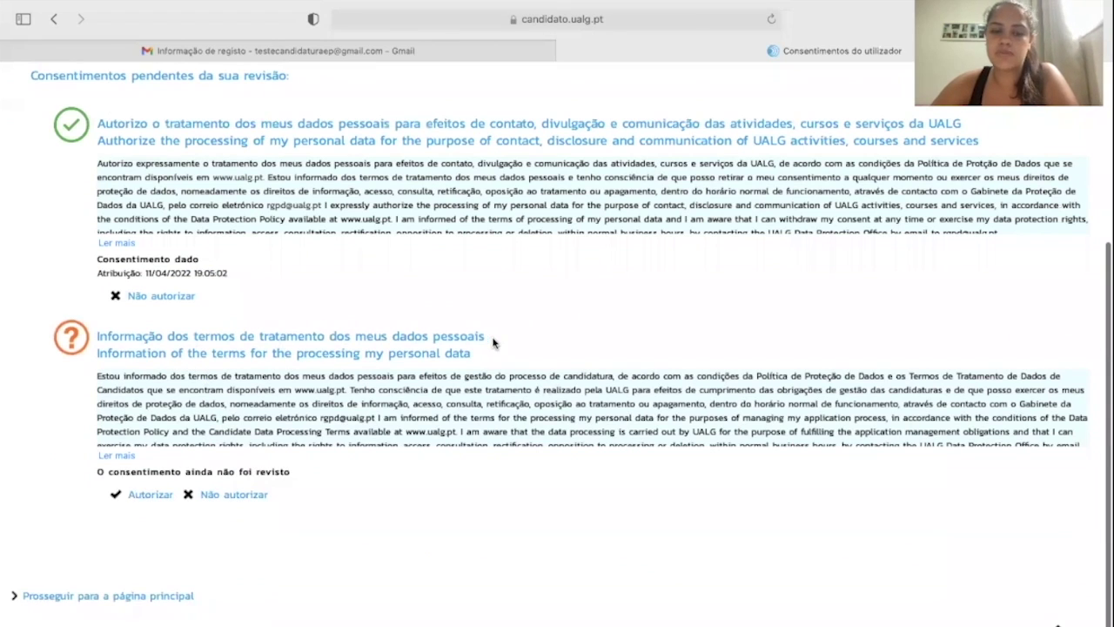
click(135, 495)
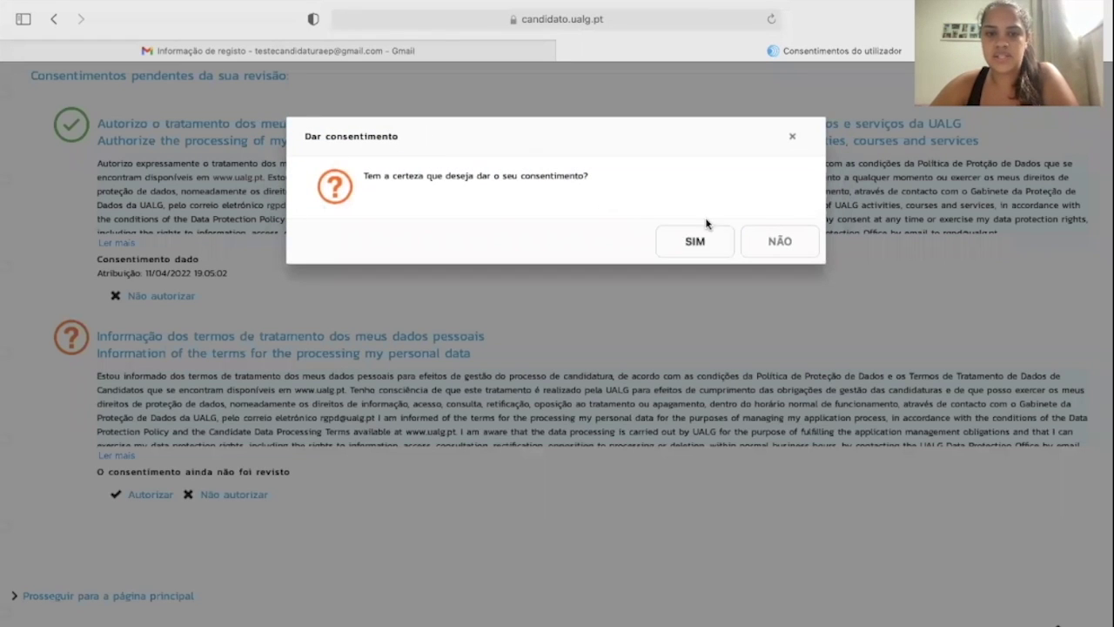
click(694, 242)
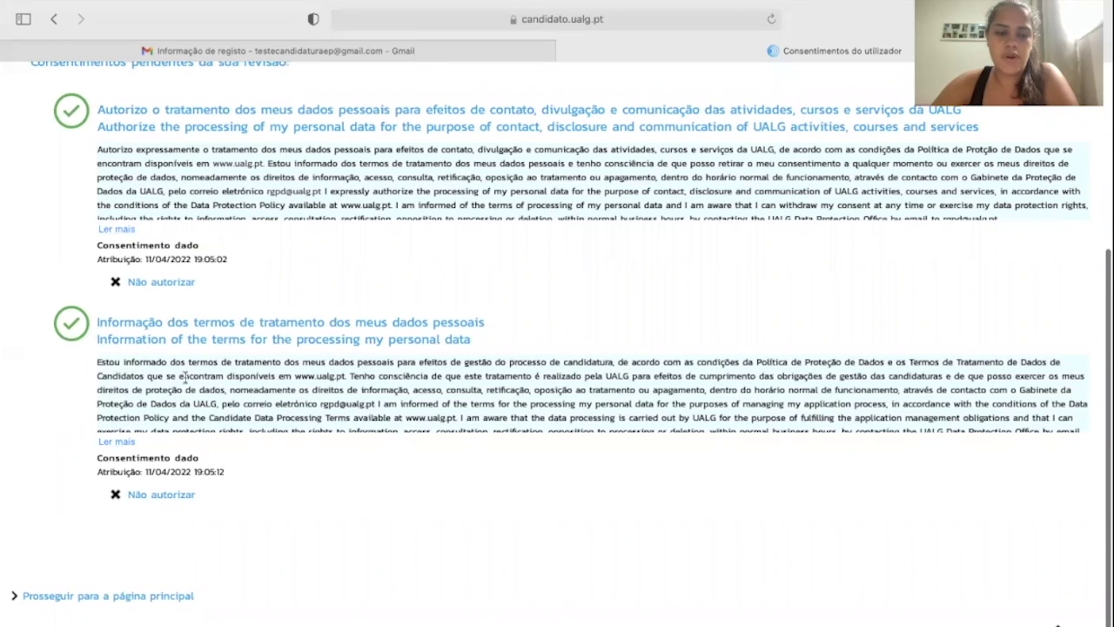
click(141, 599)
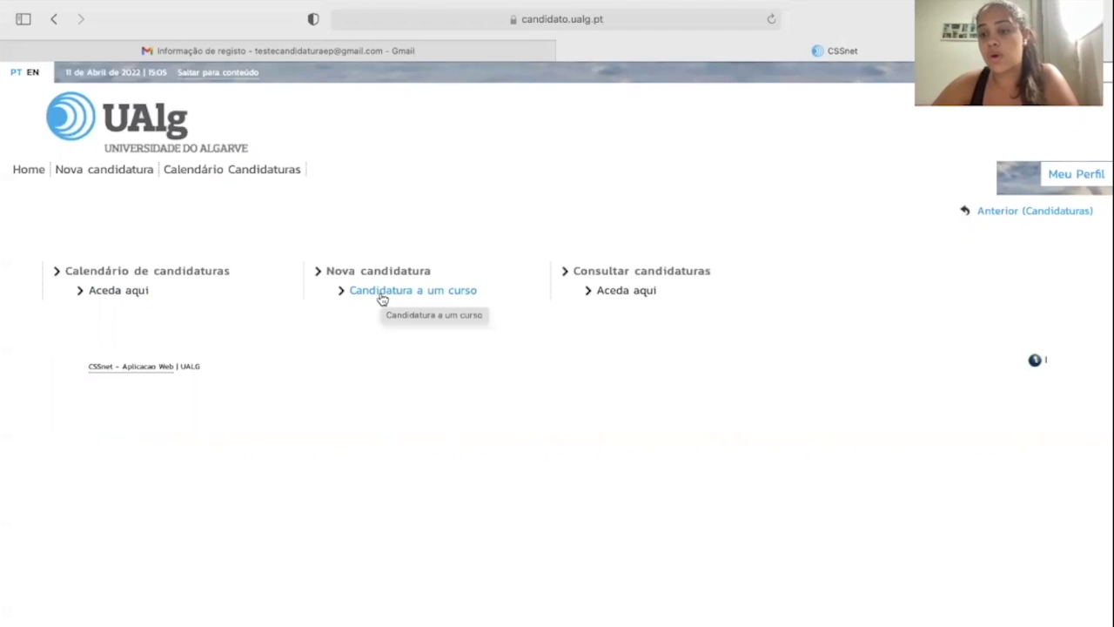
Start a course application under 'Concurso Especial - Estudante Internacional'.
click(392, 292)
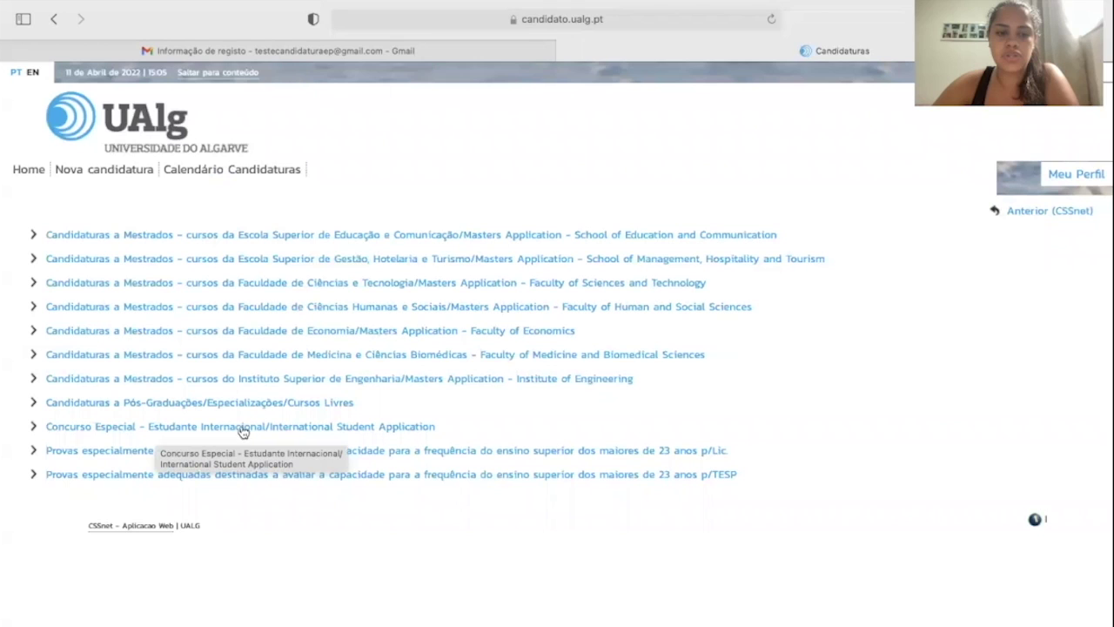
click(278, 426)
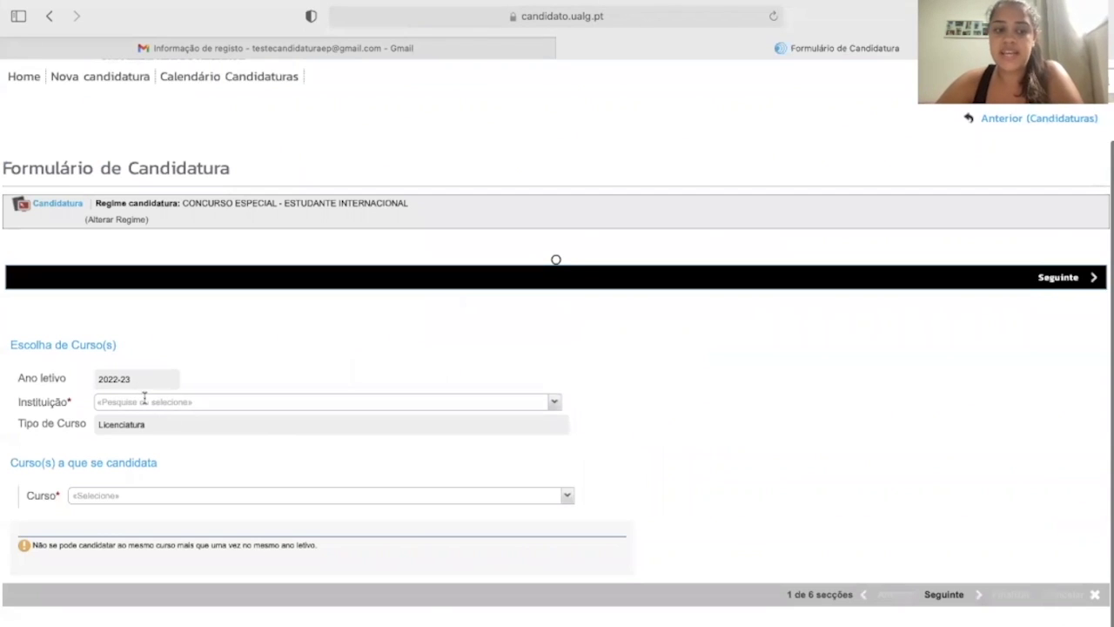
Choose Instituto Superior de Engenharia and ENGENHARIA MECÂNICA (1.º ciclo), then go to Habilitações.
click(555, 403)
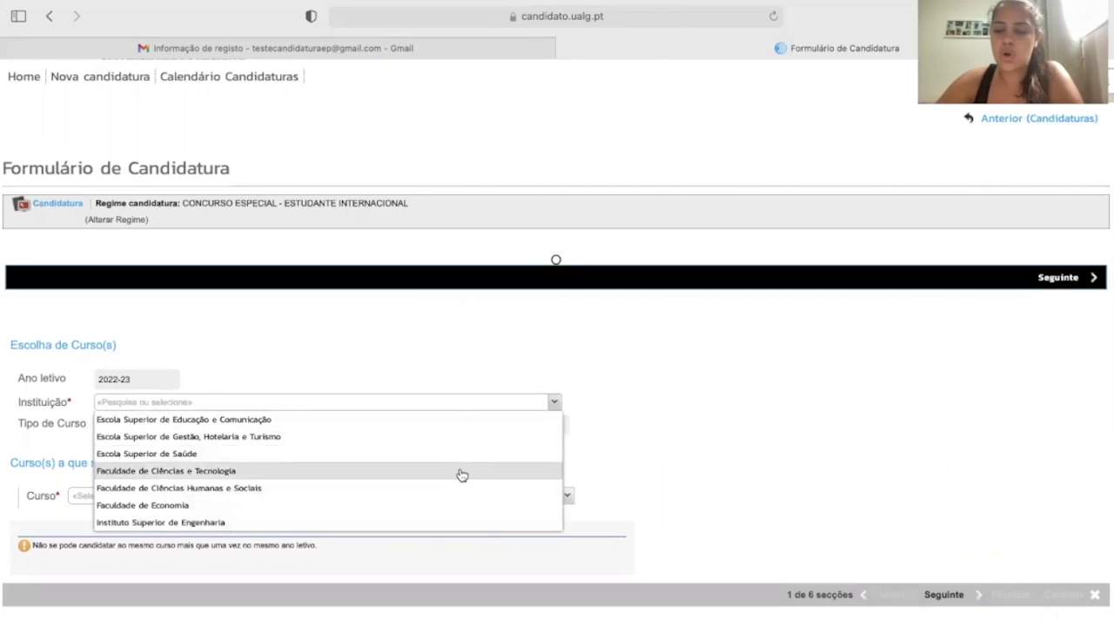
click(446, 522)
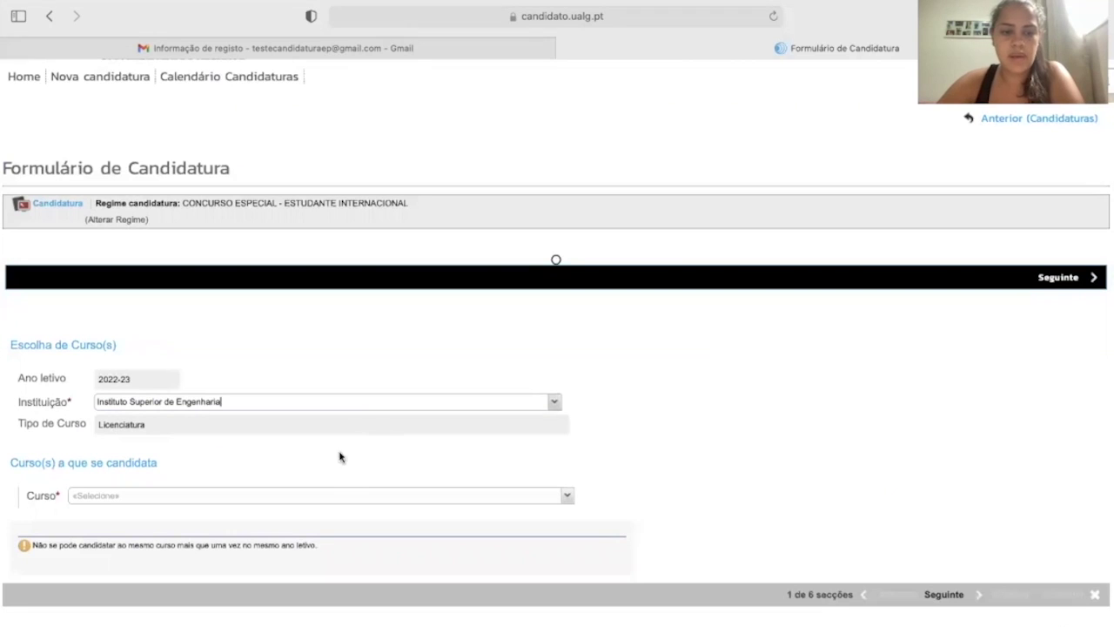
click(319, 498)
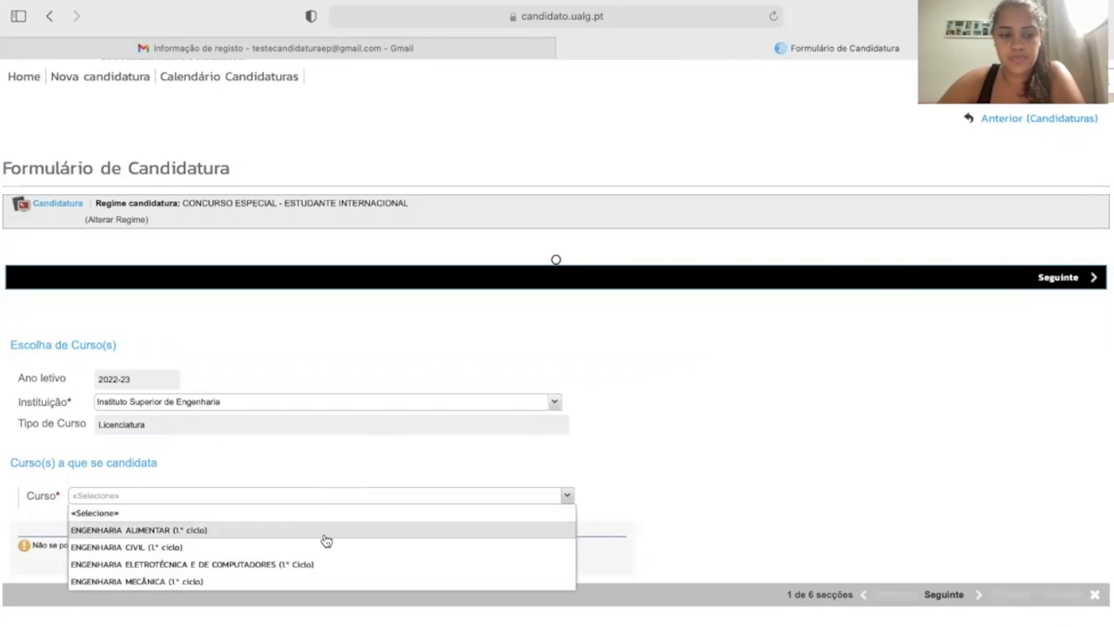
click(294, 582)
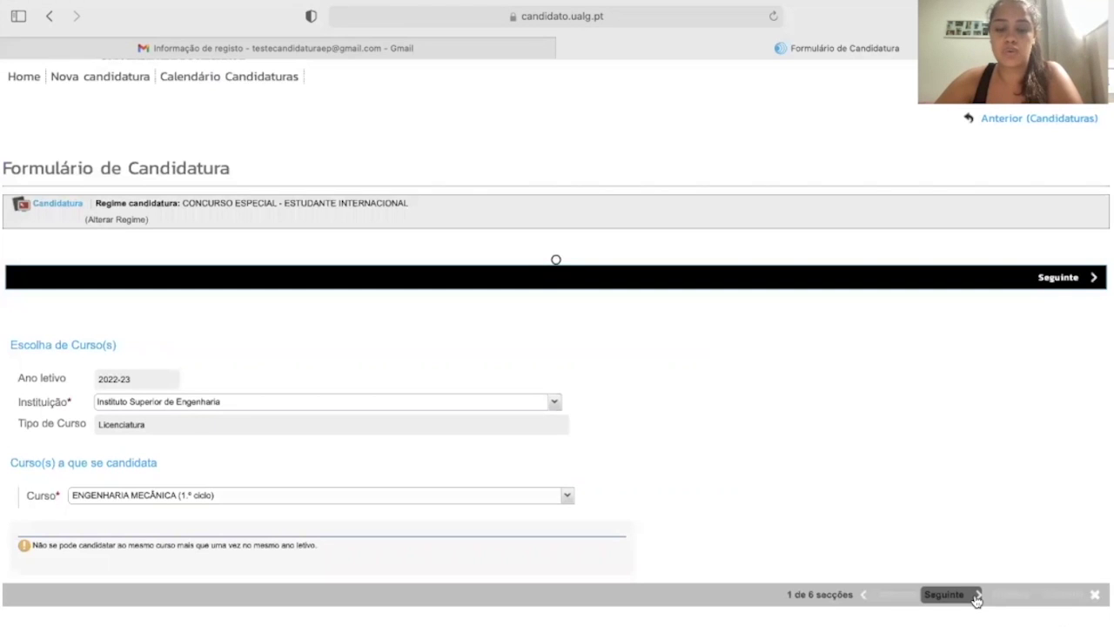
click(977, 599)
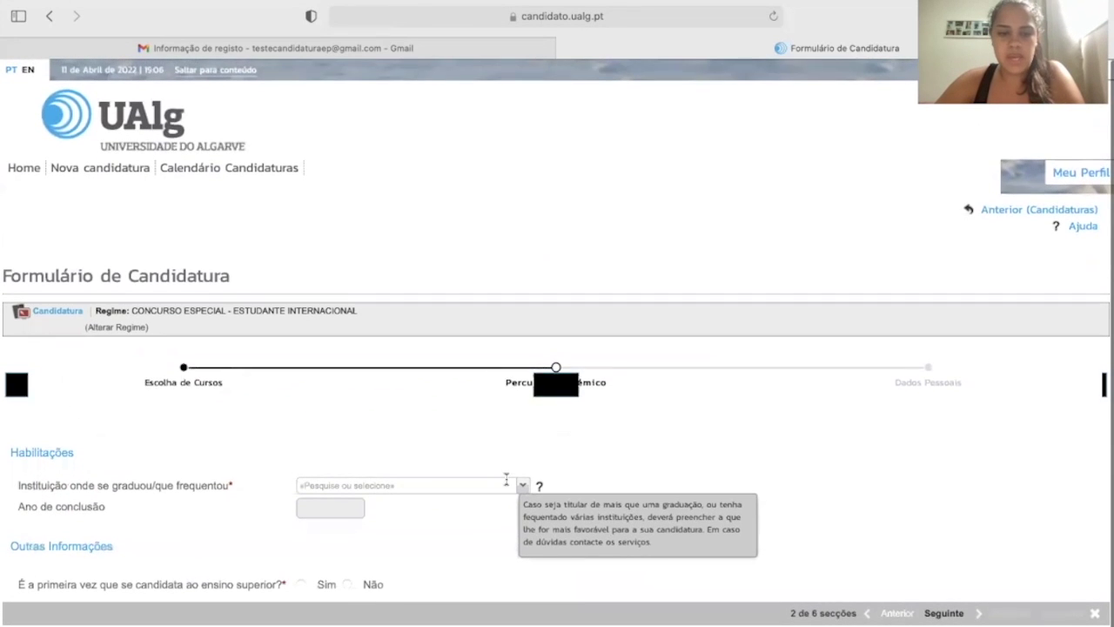
Record a foreign secondary institution, conclusion year 2016 and first application Sim, then continue.
scroll(136, 515, down, 1)
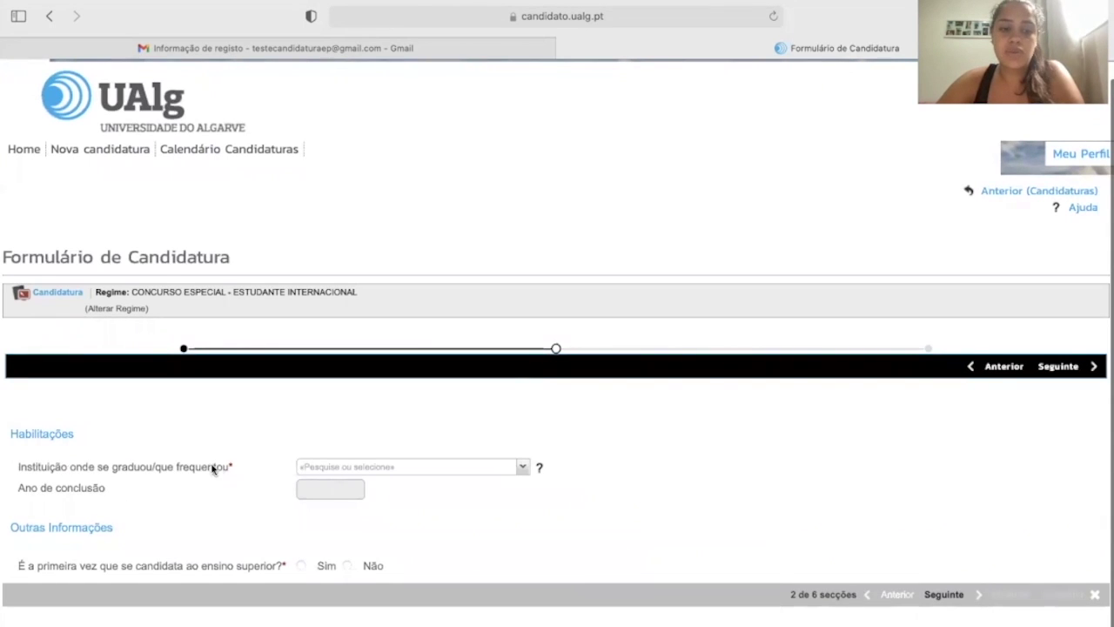
click(523, 467)
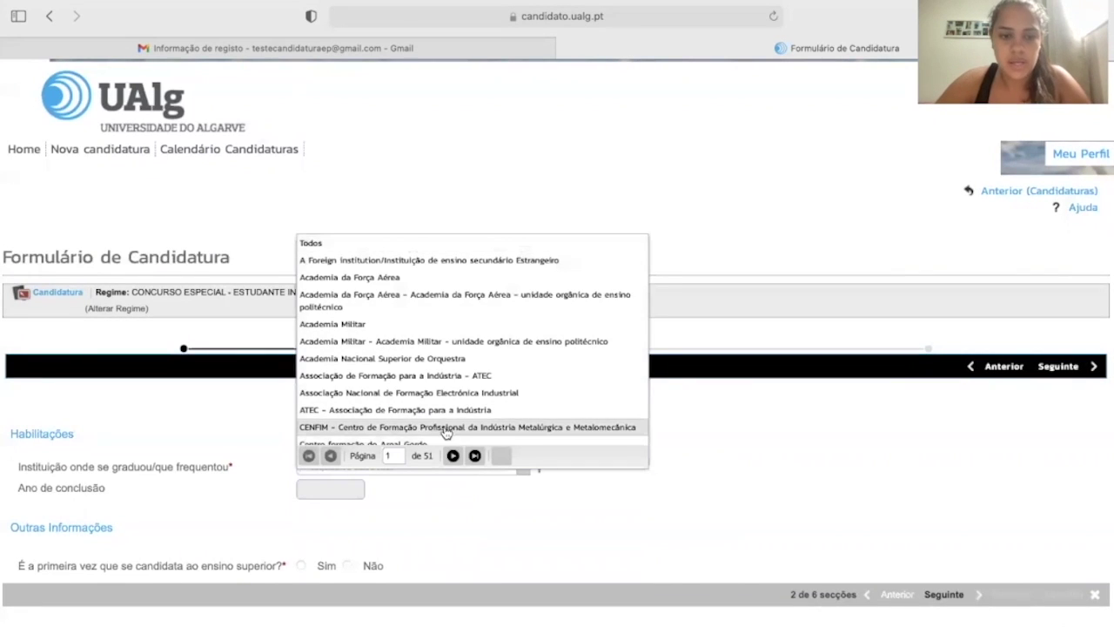
scroll(448, 426, down, 1)
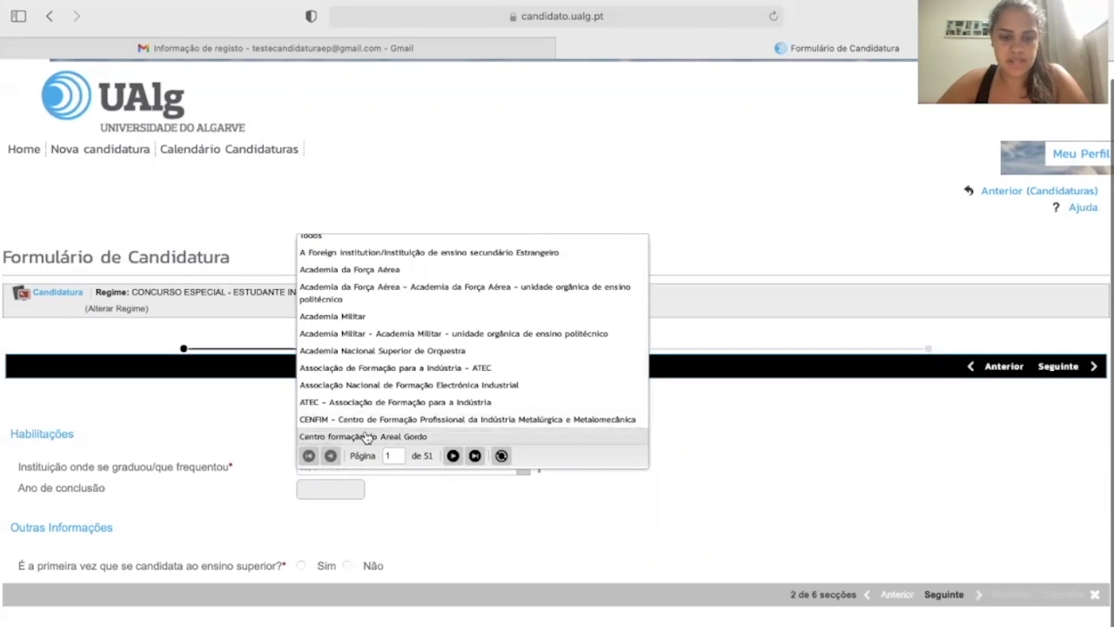
text(estran)
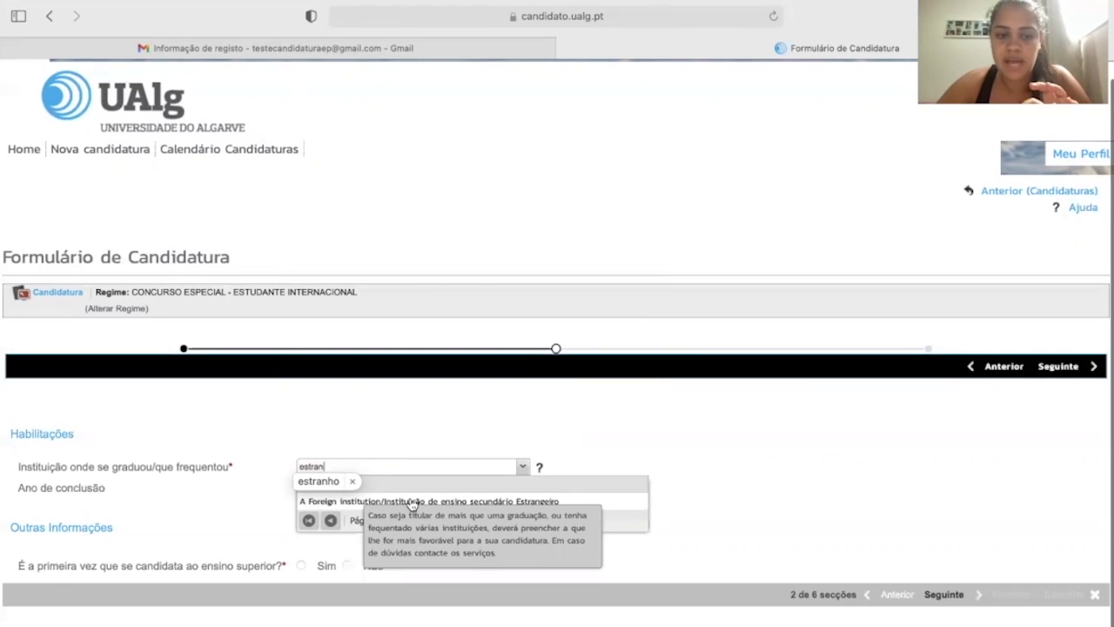
click(410, 503)
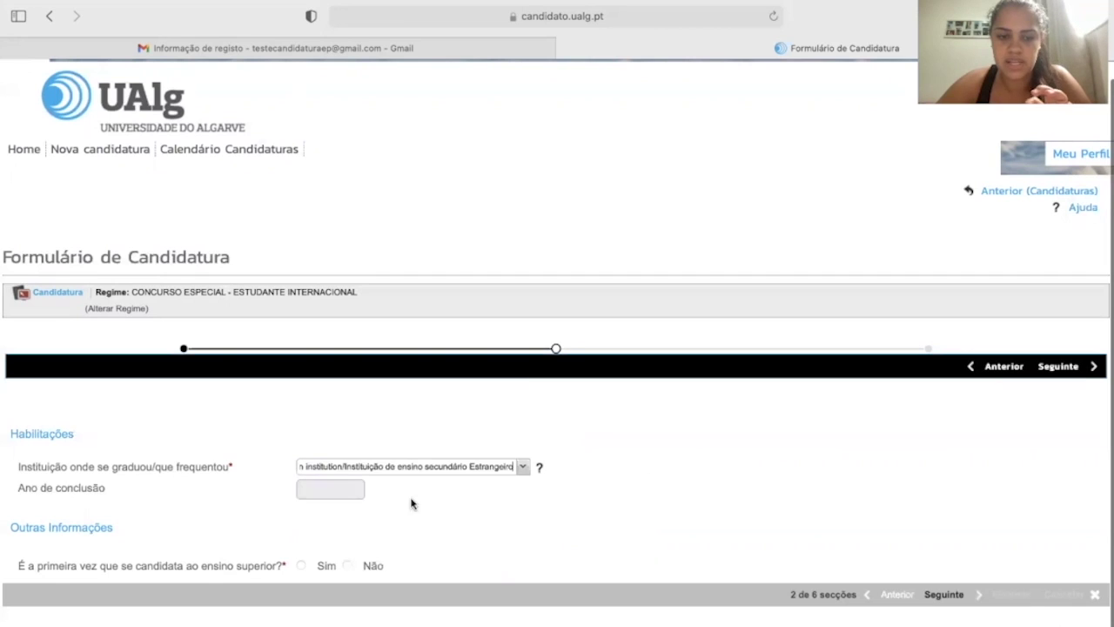
click(346, 492)
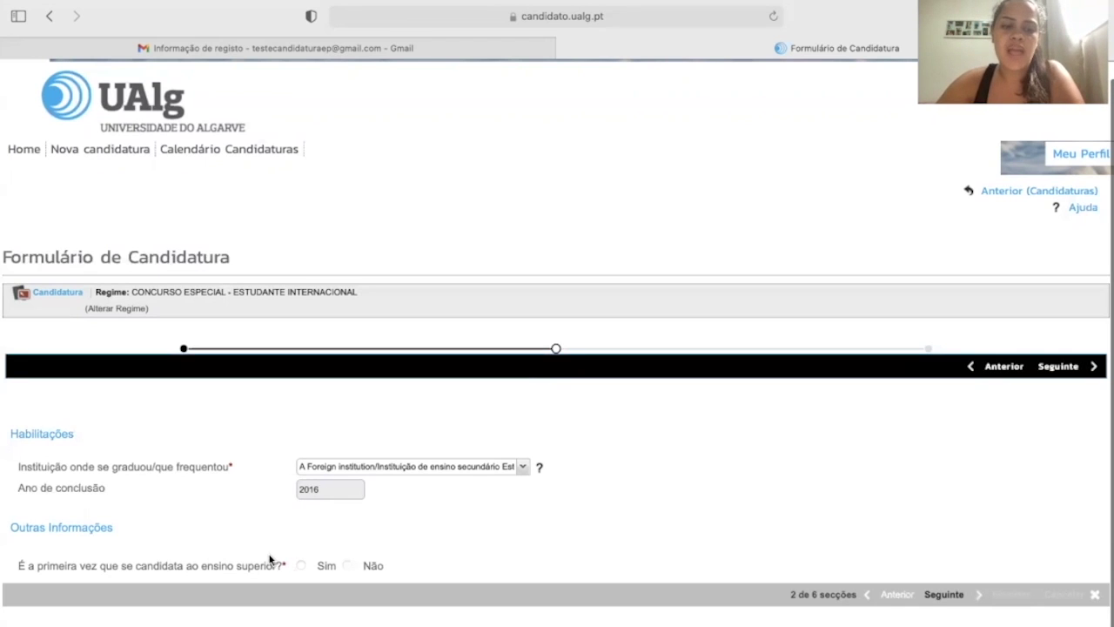
click(347, 565)
click(309, 562)
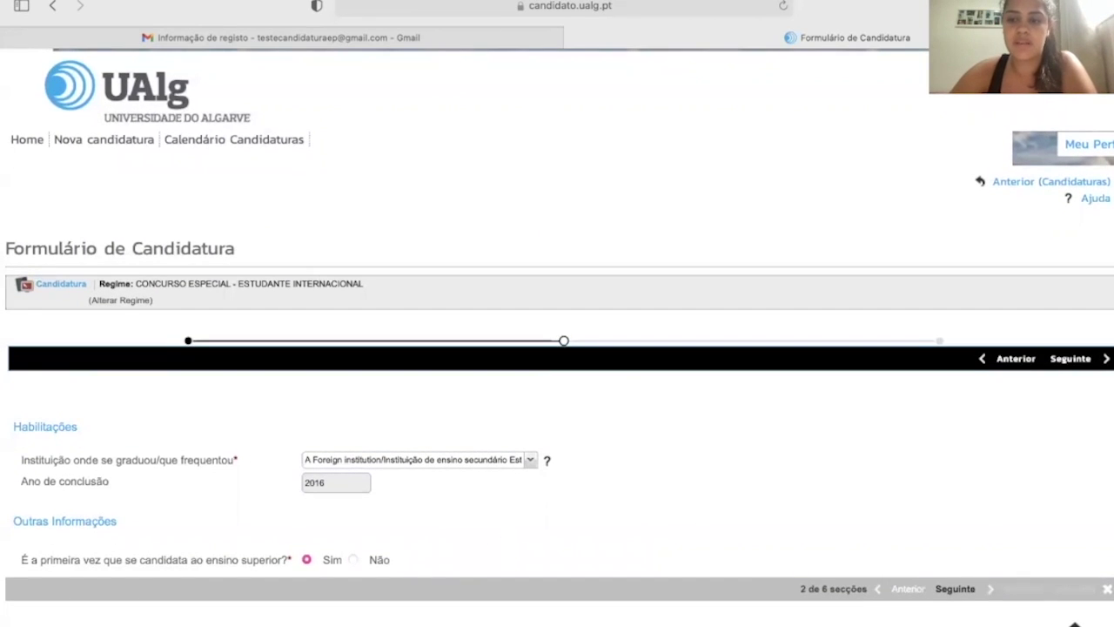
click(991, 590)
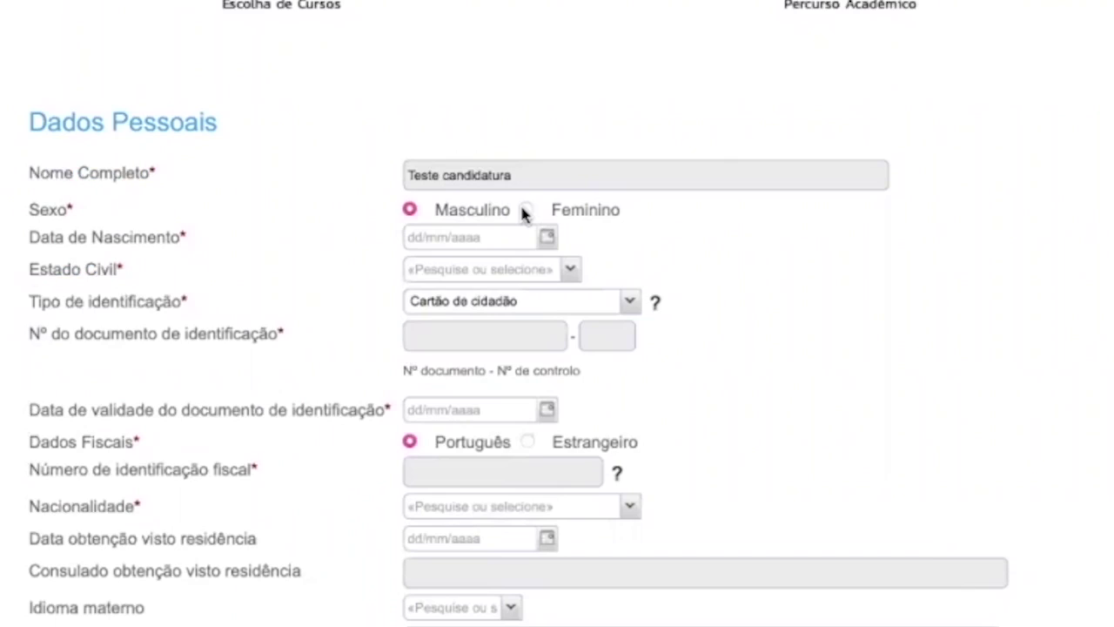
click(344, 259)
click(546, 238)
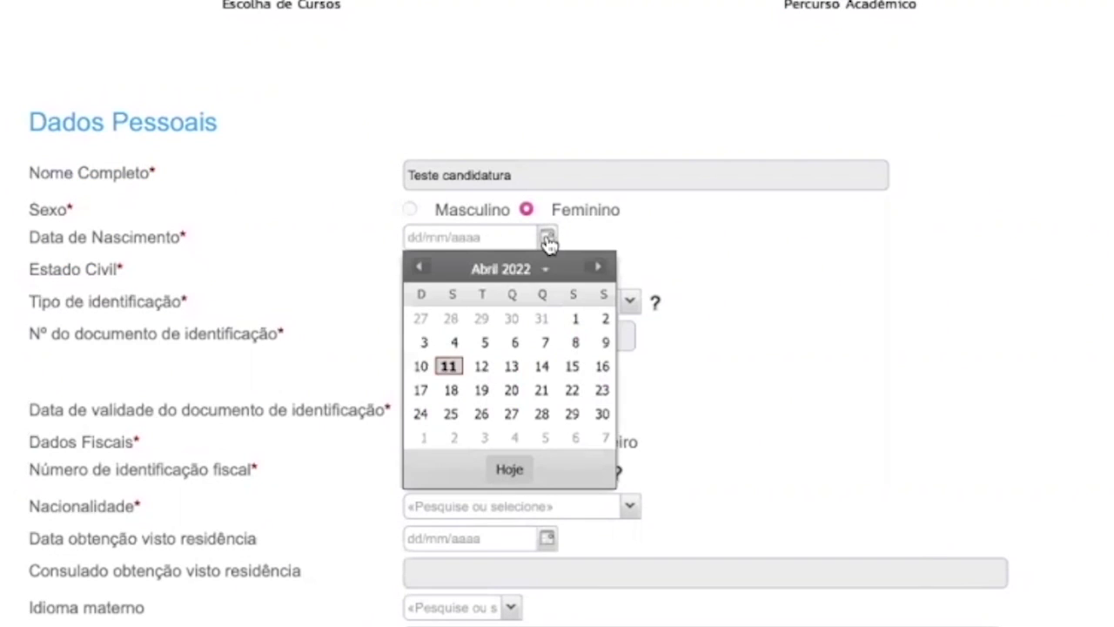
click(421, 267)
click(420, 267)
click(421, 267)
click(490, 268)
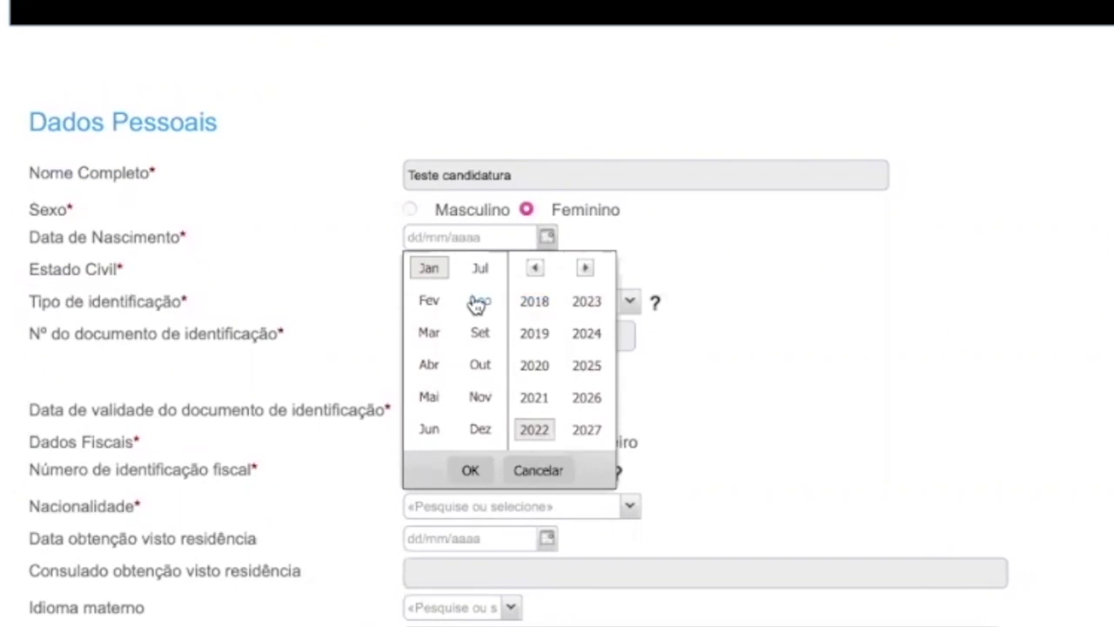
click(534, 268)
click(534, 268)
click(535, 268)
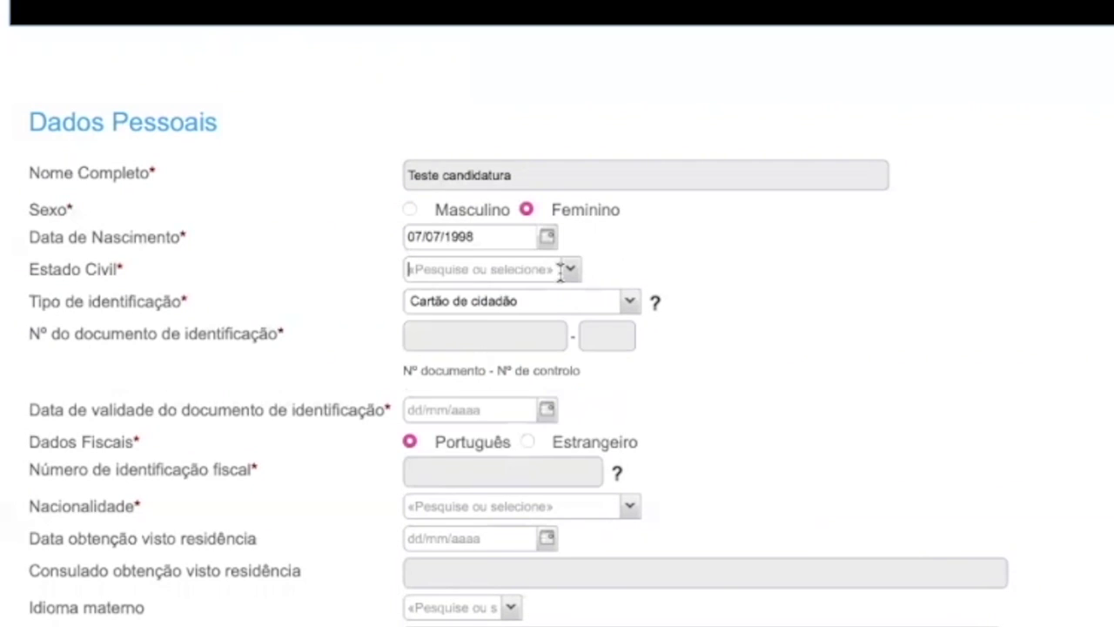
Set civil status Solteiro(a), identification type Passaporte, and enter the passport number.
click(572, 271)
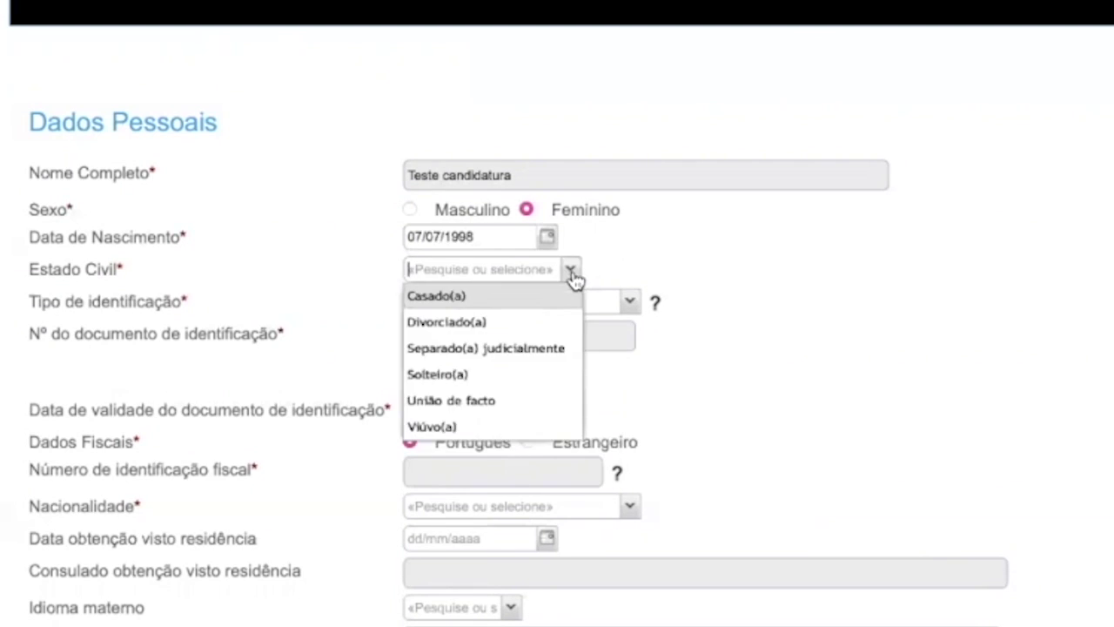
click(490, 378)
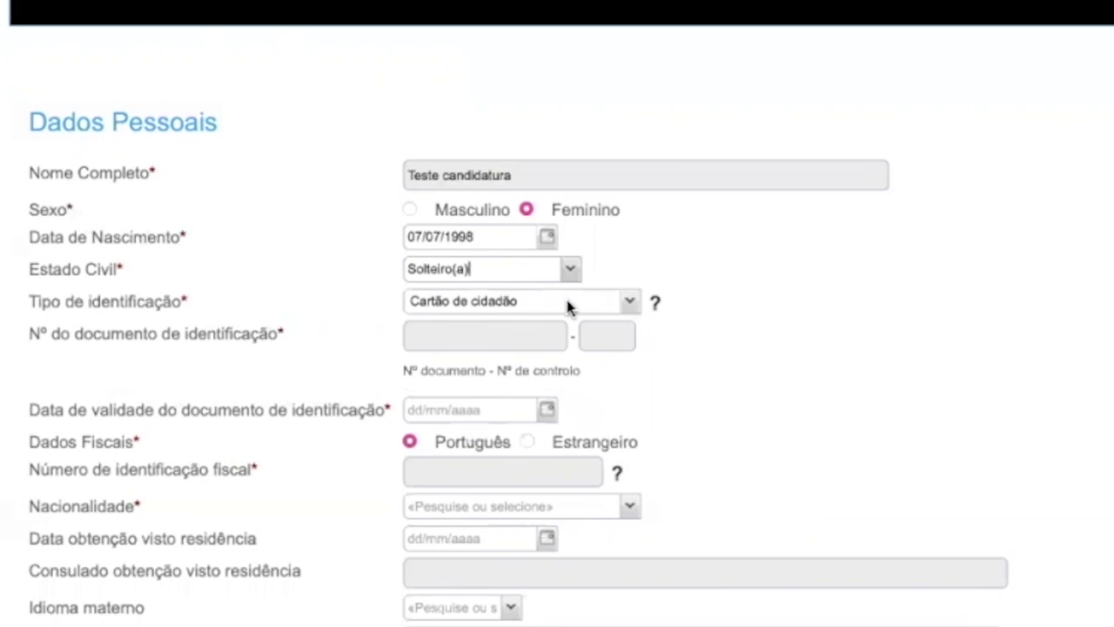
click(630, 303)
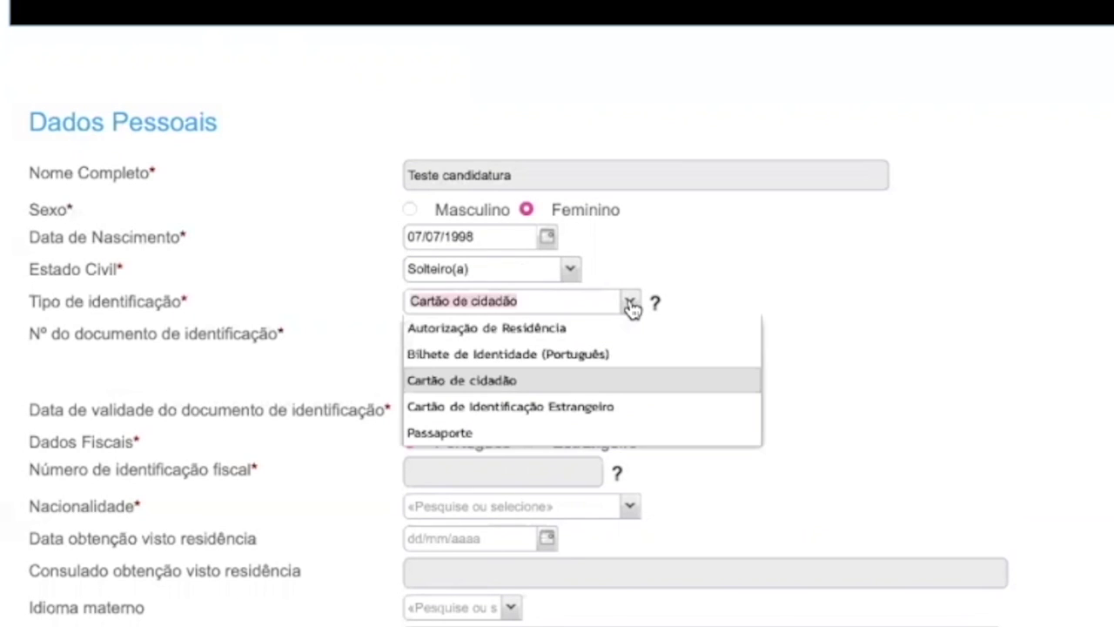
click(576, 430)
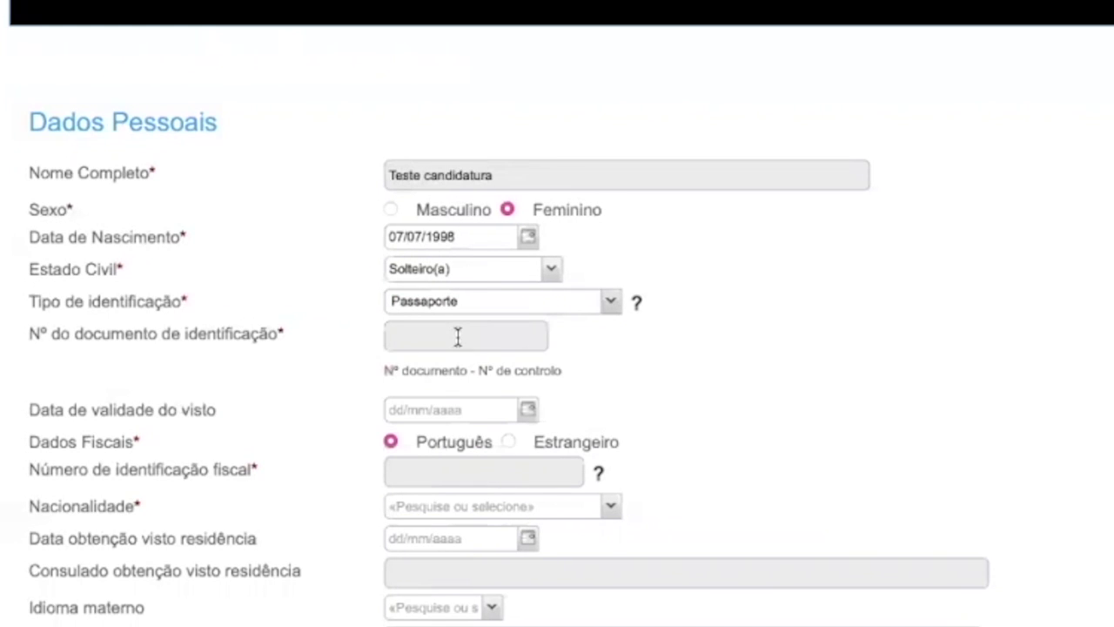
text(9999)
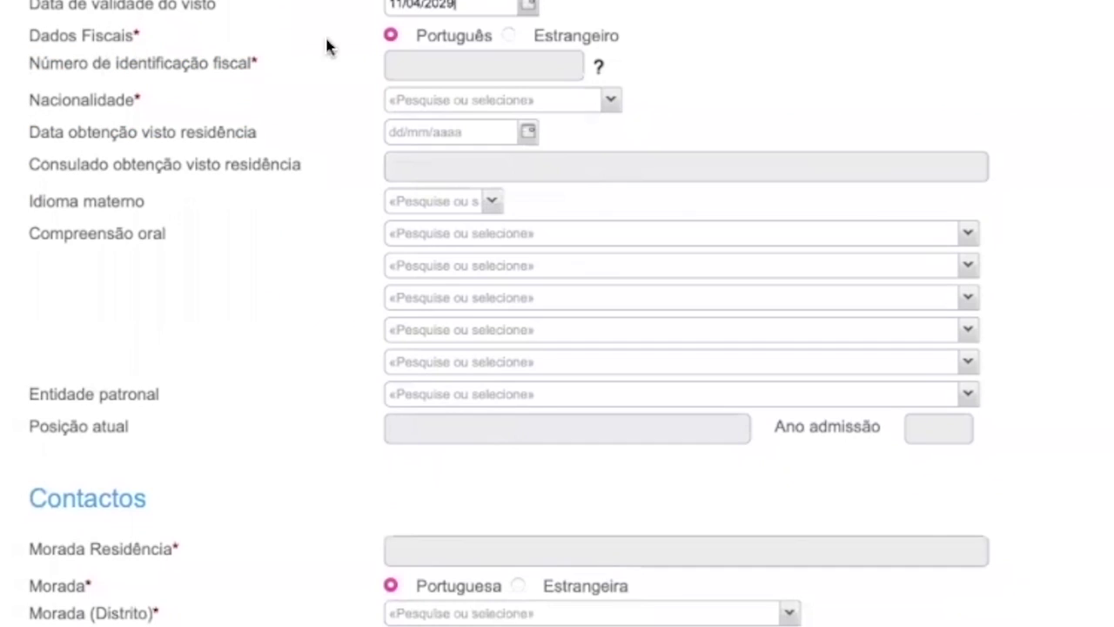
Mark the fiscal data as Estrangeiro with Brasil as the fiscal identification country.
click(510, 35)
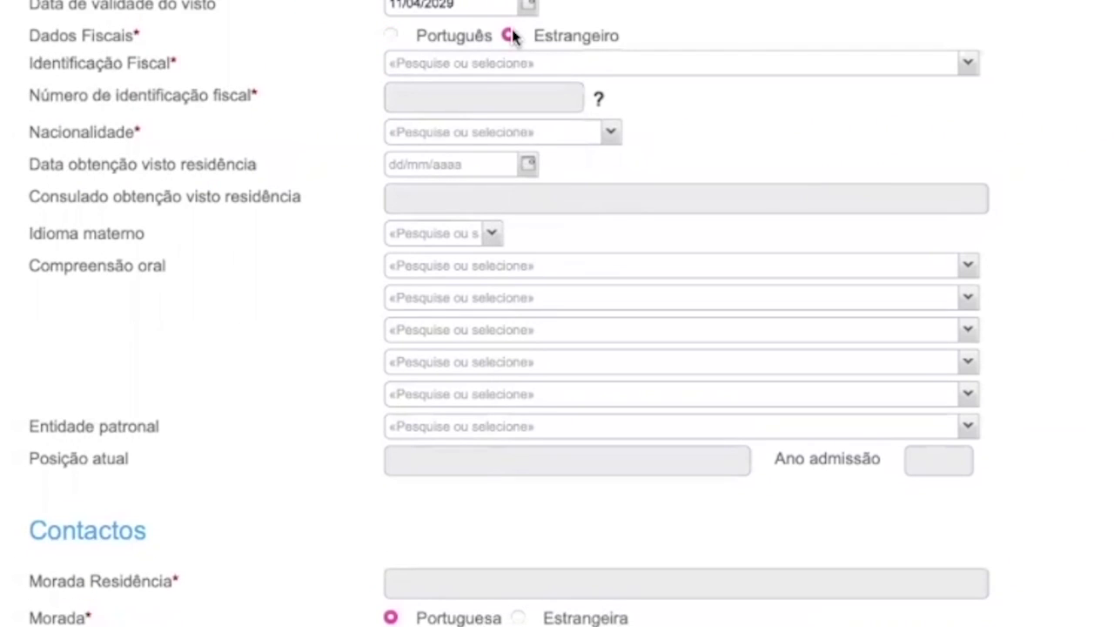
click(518, 63)
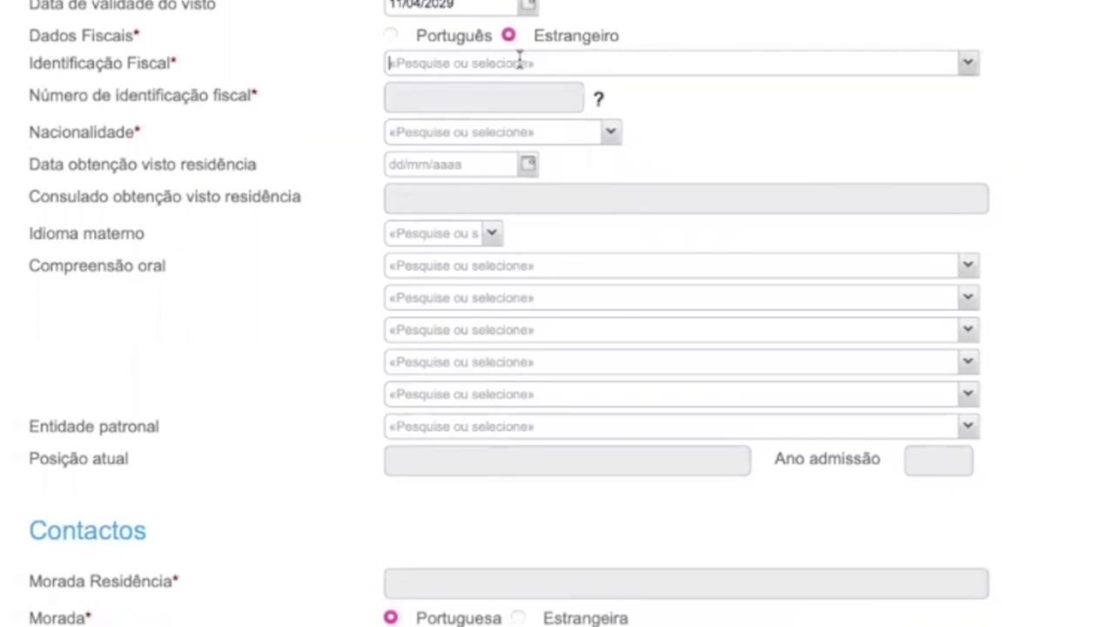
click(965, 69)
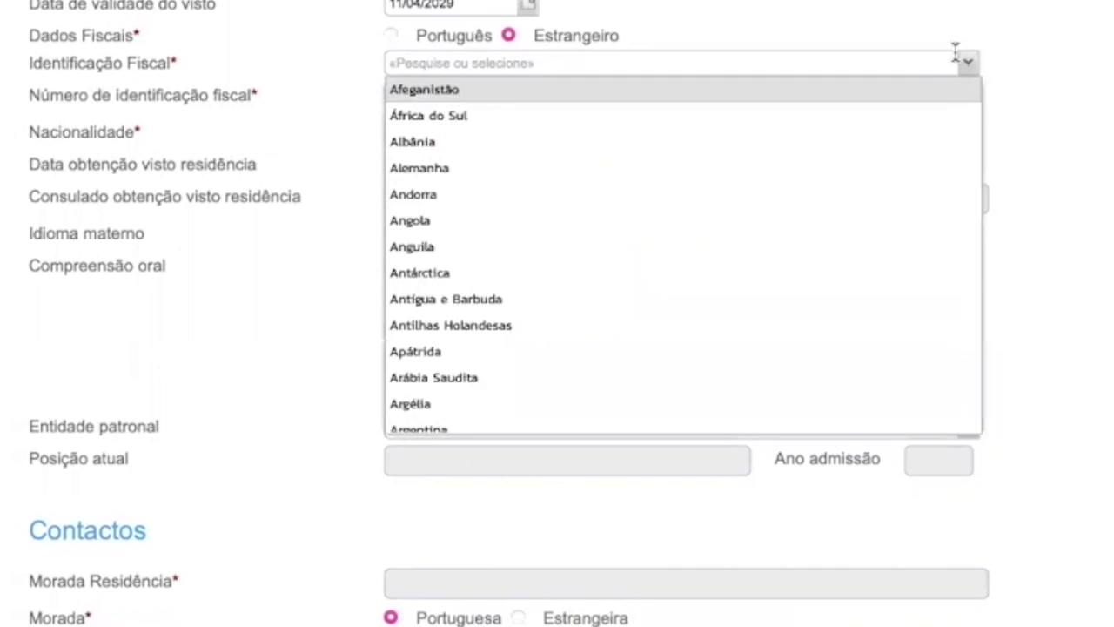
text(Brasil)
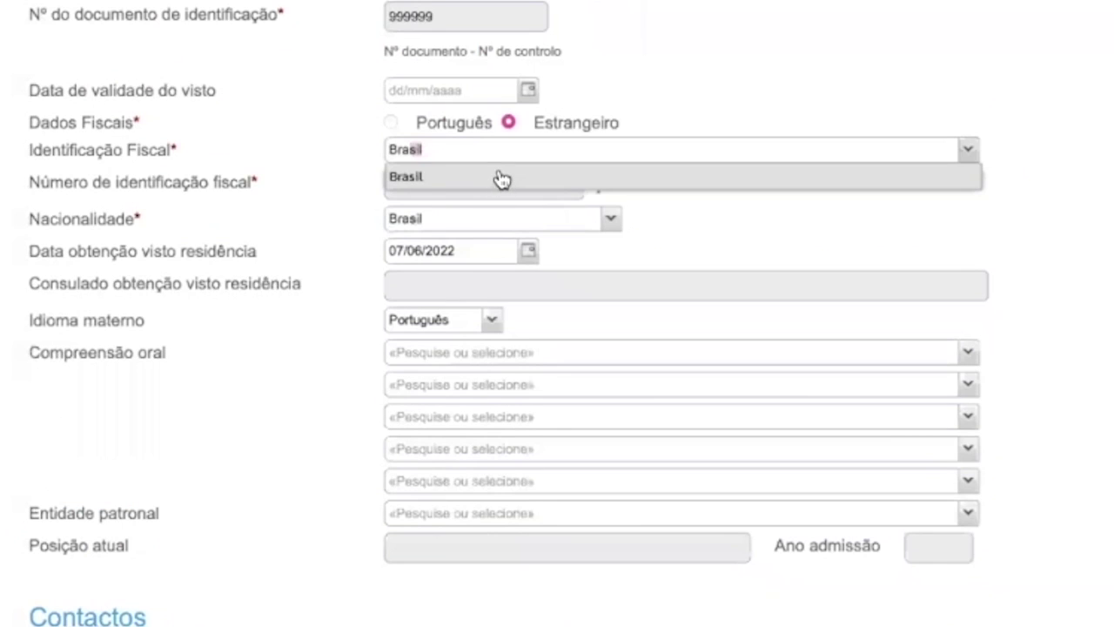
click(499, 172)
Replace the old fiscal number with the new fiscal number.
click(495, 176)
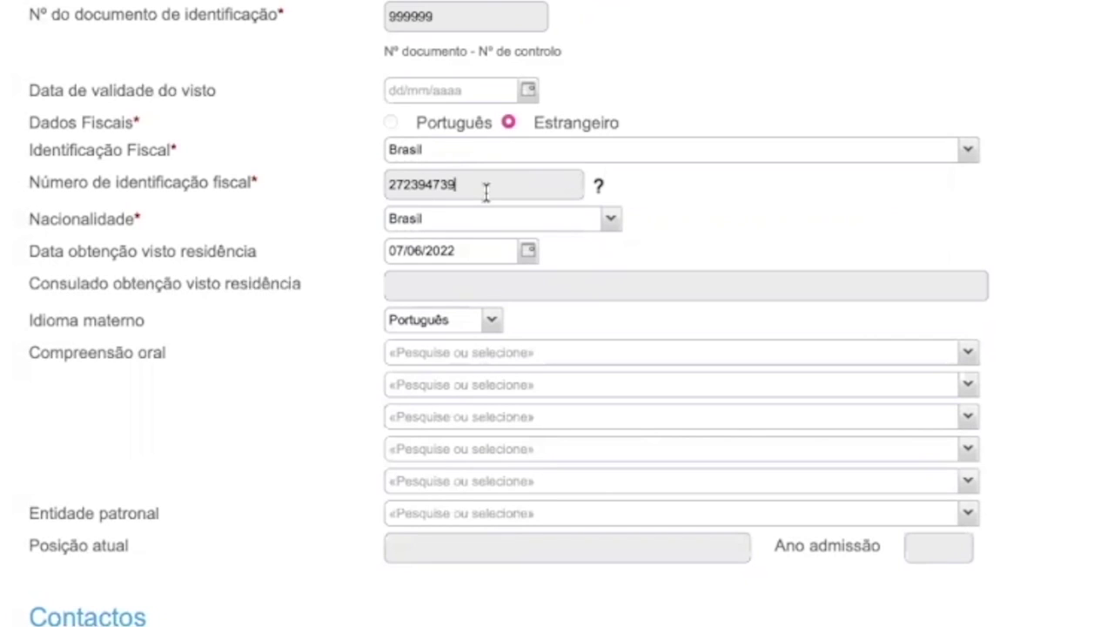
key(ctrl+a)
key(BackSpace)
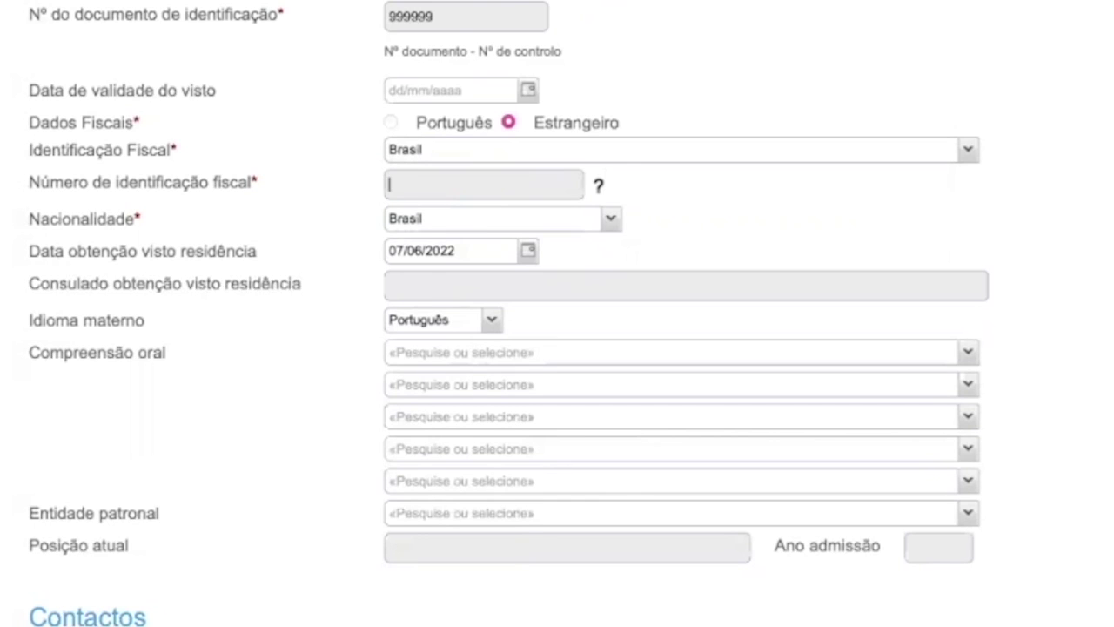
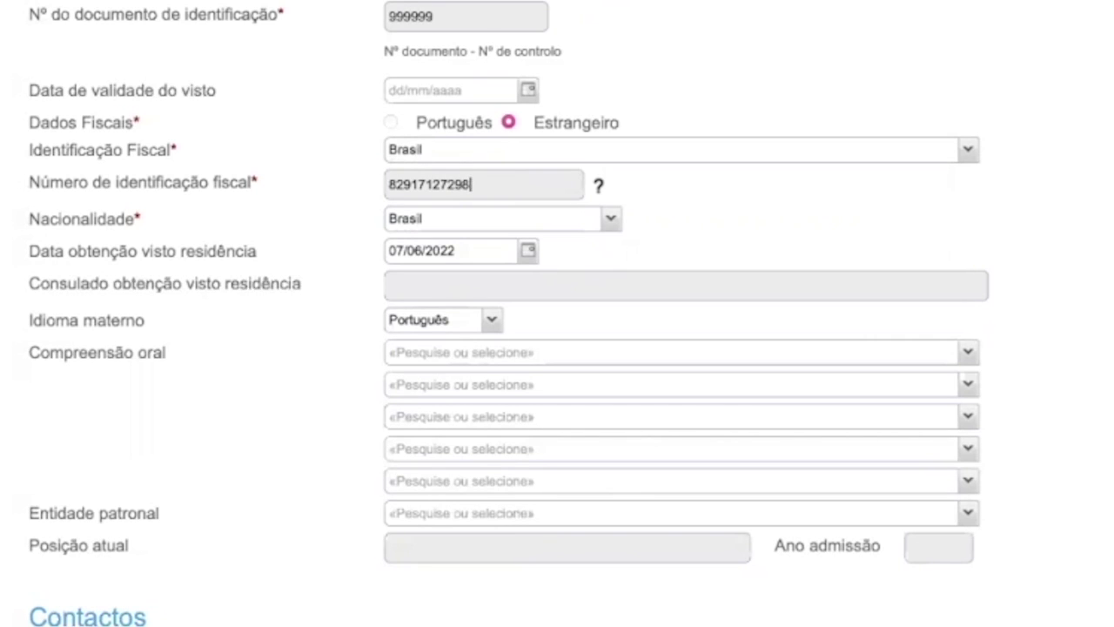
Set the nationality to Brasil.
click(562, 223)
key(ctrl+a)
text(b)
key(BackSpace)
text(Brasil)
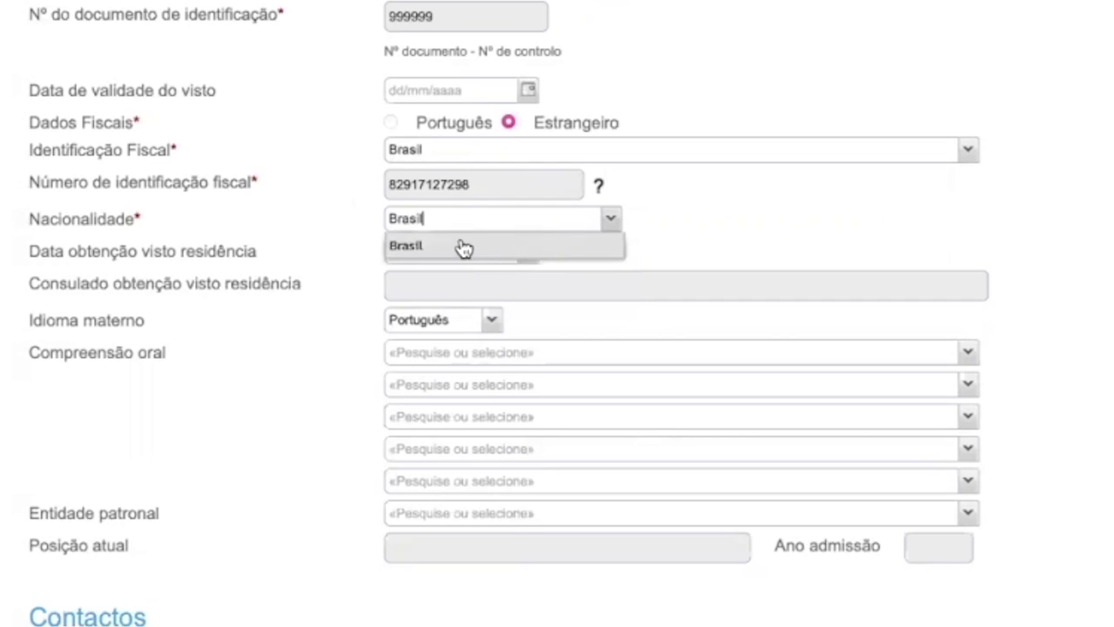
click(463, 247)
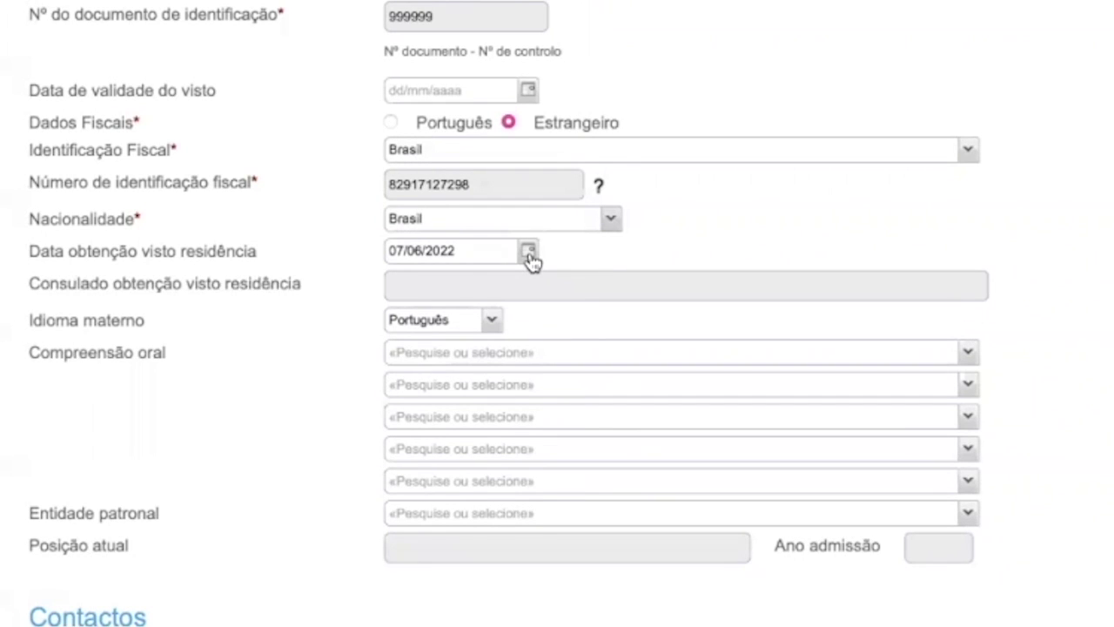
Enter 'VFS Salvador' as the residence-visa consulate.
scroll(527, 256, down, 2)
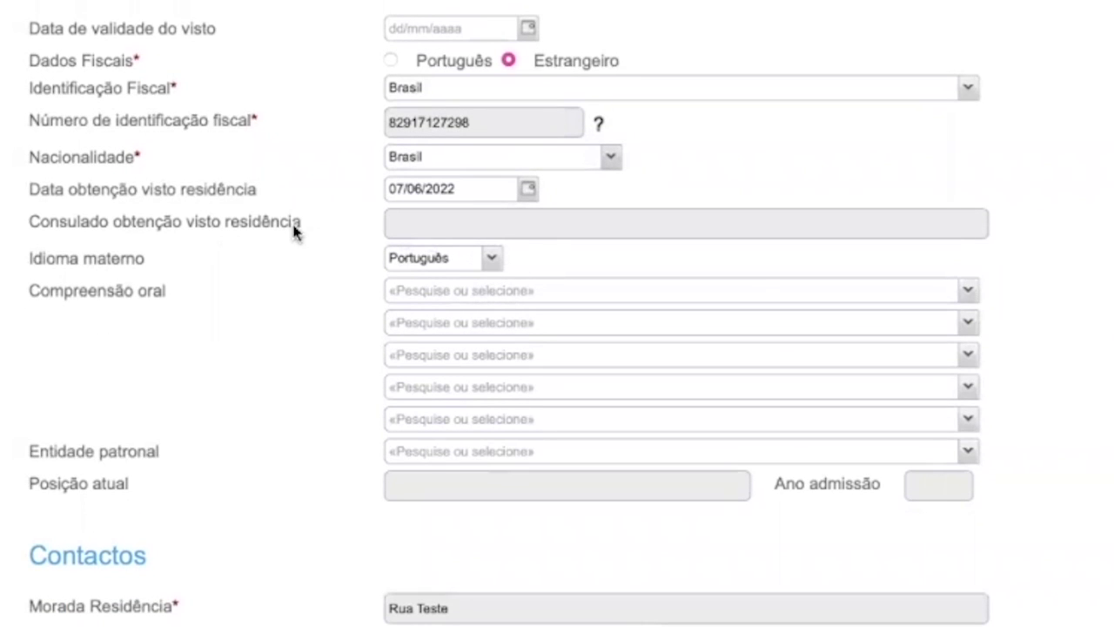
click(422, 226)
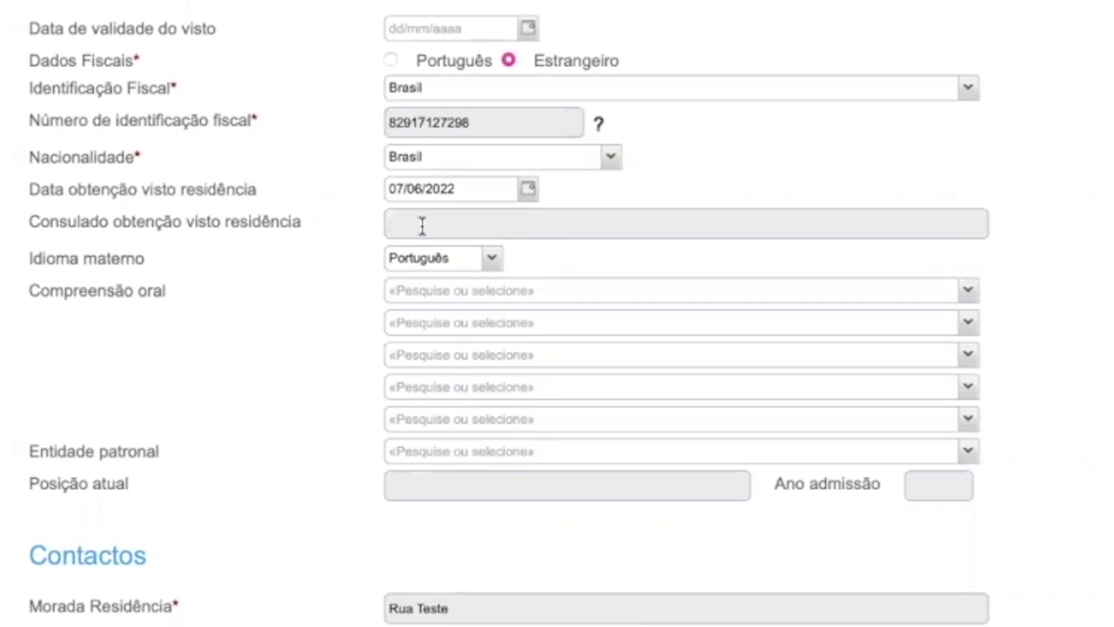
text(VFS Salvador)
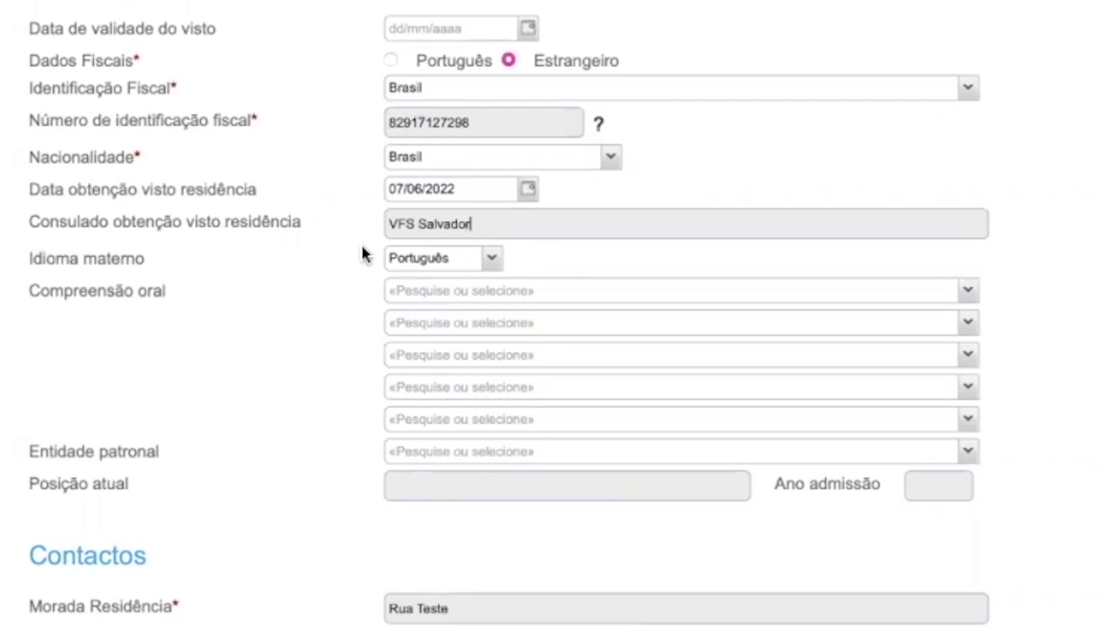
Choose Português as the mother tongue.
click(493, 259)
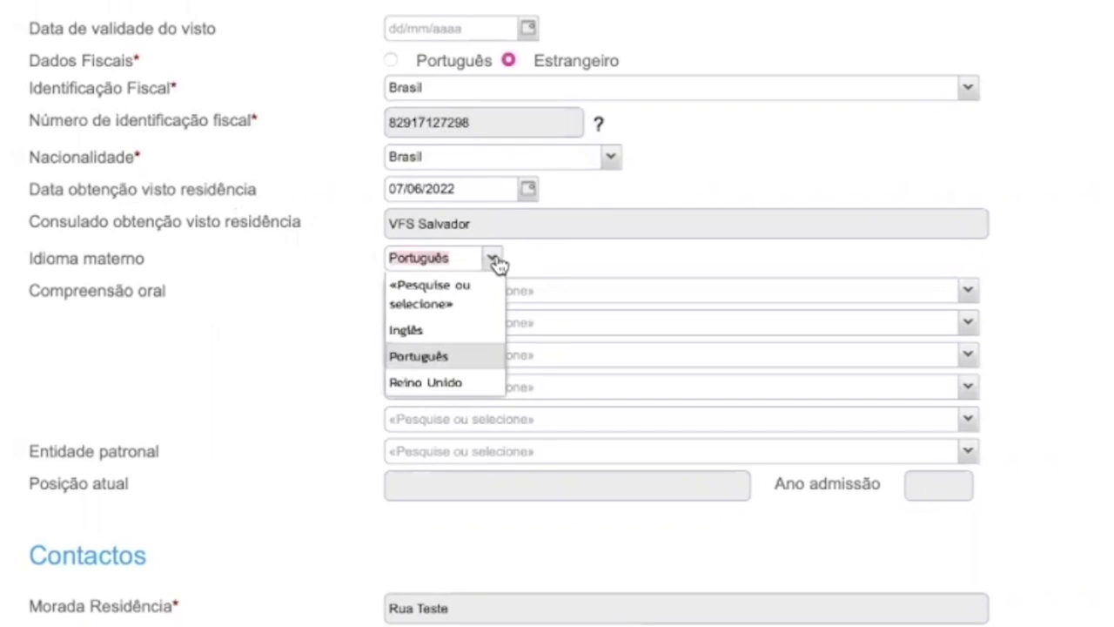
text(port)
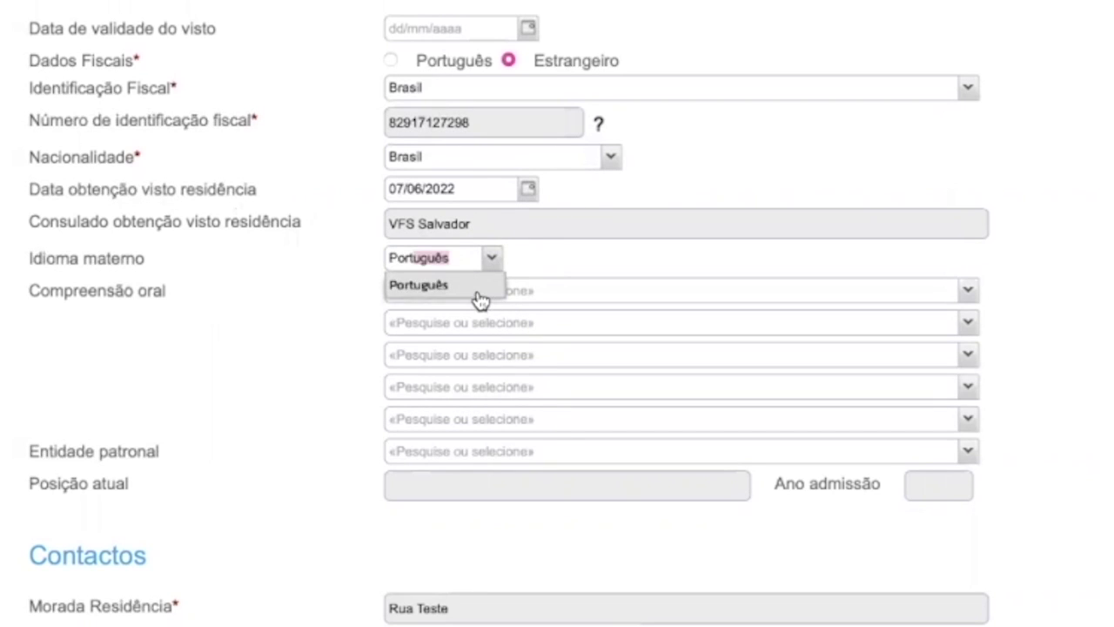
click(479, 296)
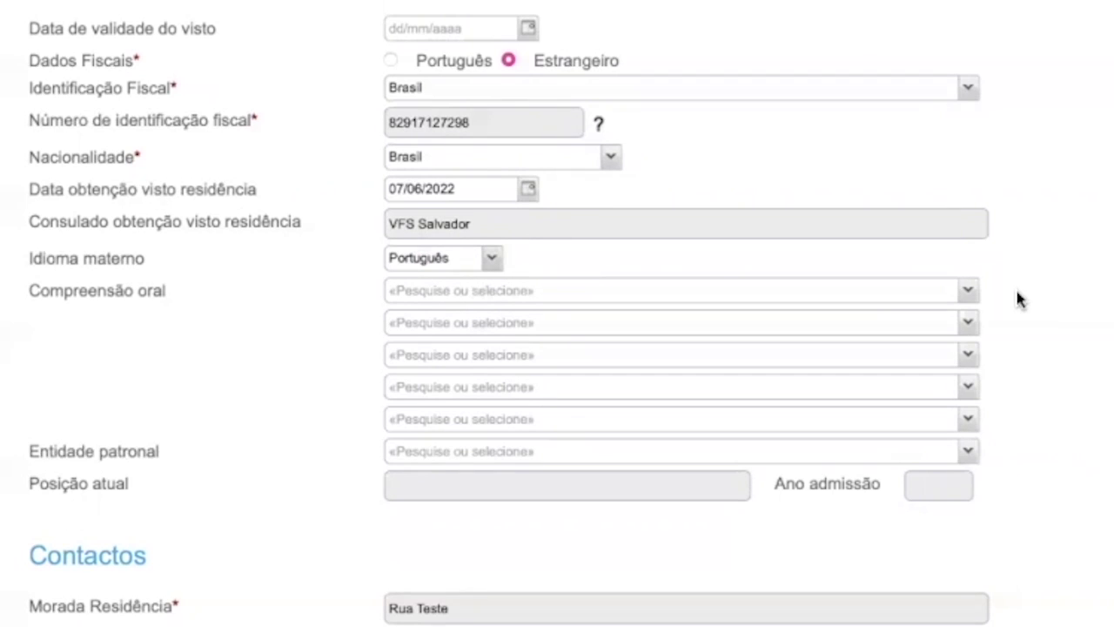
scroll(1000, 373, down, 3)
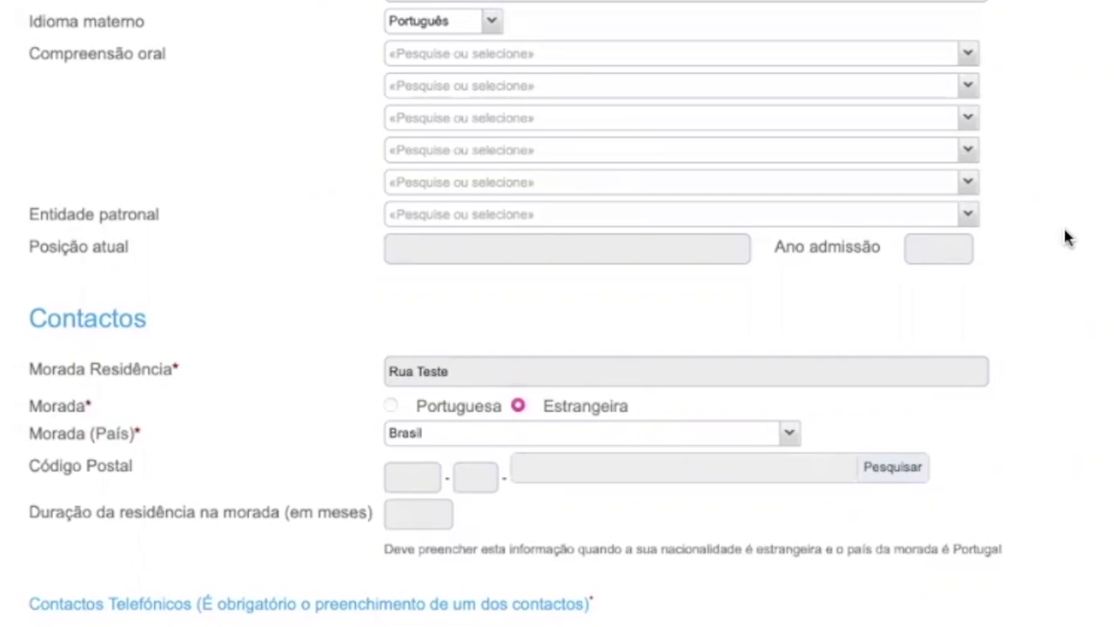
Rewrite the residence address as 'Rua Teste 01'.
scroll(1067, 237, down, 2)
scroll(1067, 236, down, 2)
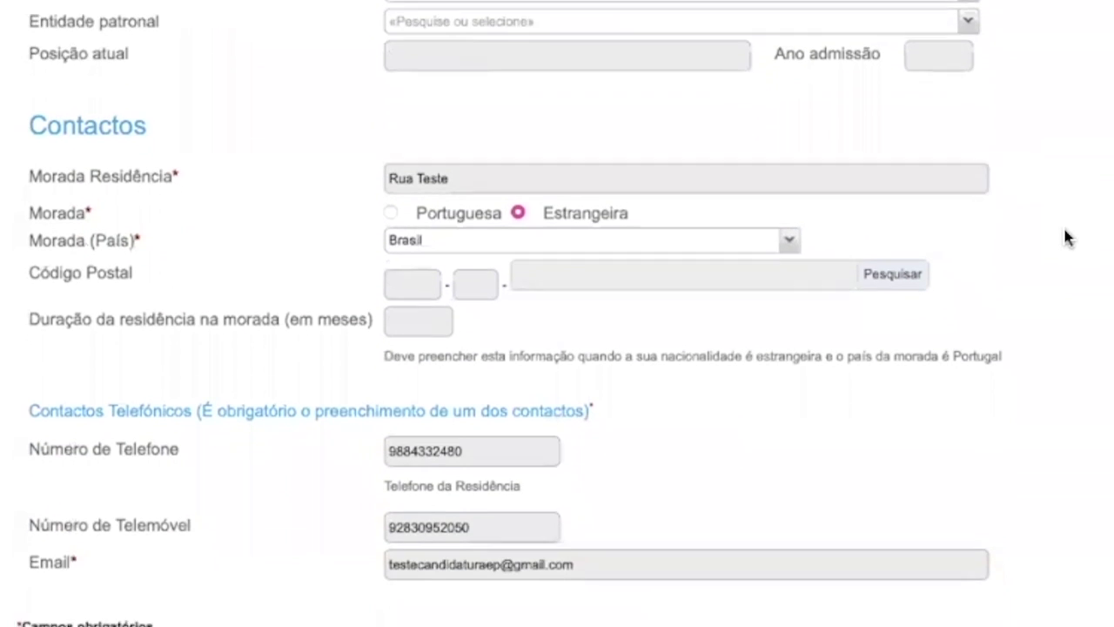
drag(462, 151, 386, 153)
key(BackSpace)
text(R)
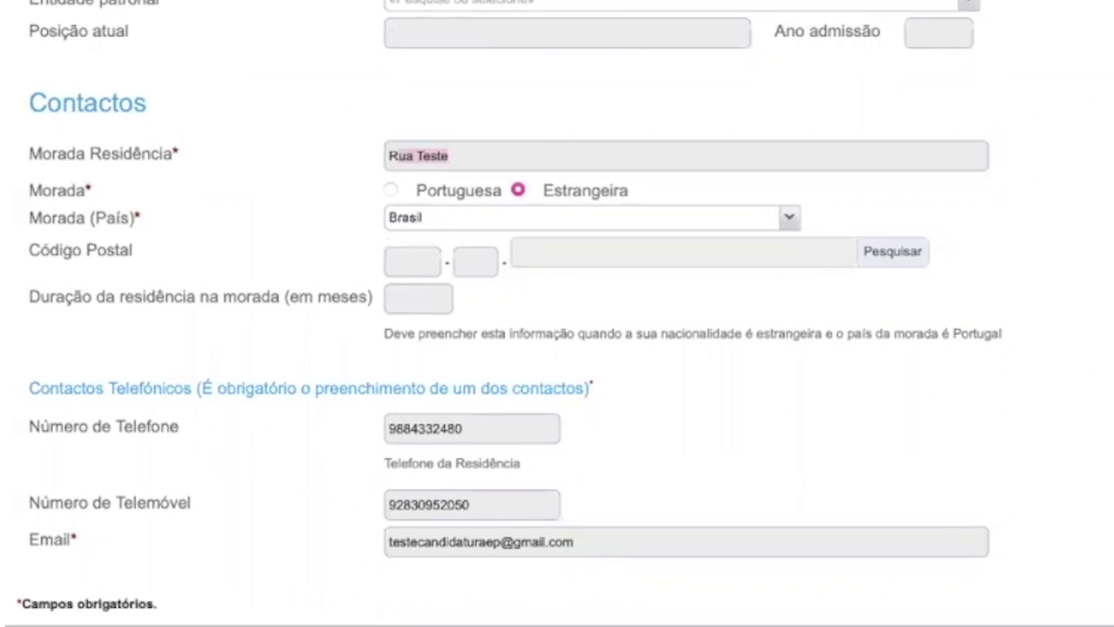
text(ua TEST)
key(BackSpace)
key(BackSpace)
key(BackSpace)
text(este 01)
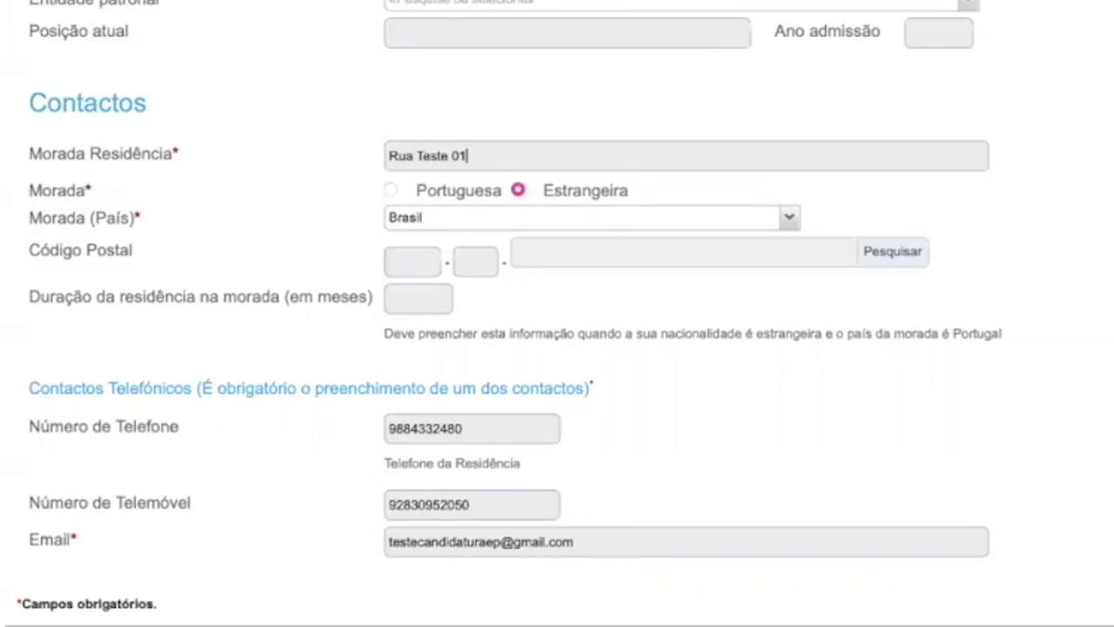
Mark the residence address as Estrangeira with country Brasil.
click(518, 192)
click(792, 222)
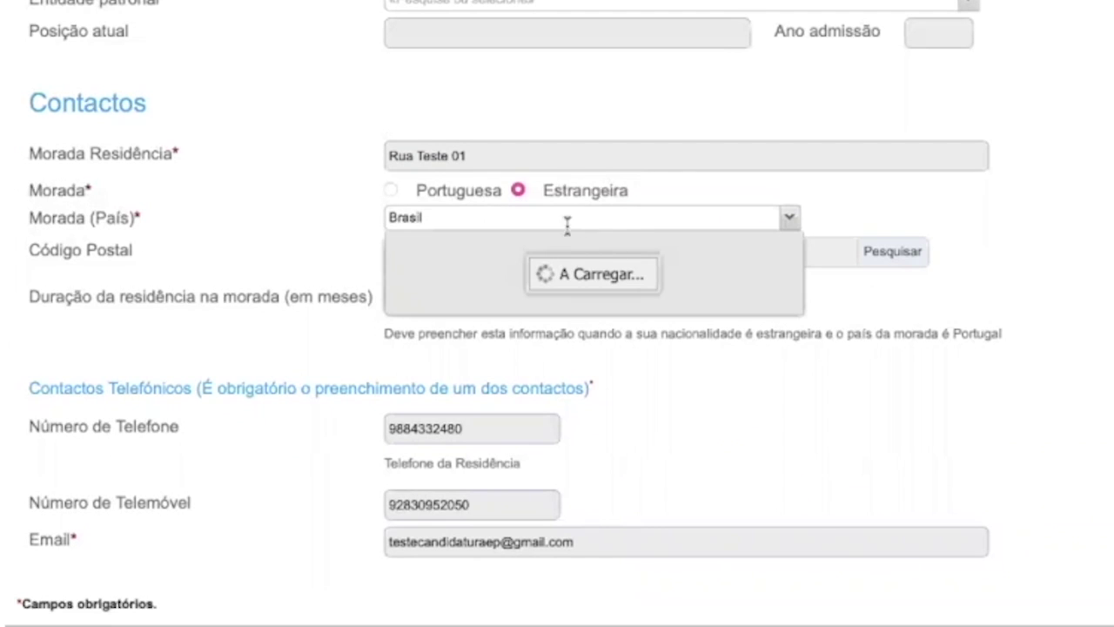
drag(450, 216, 372, 211)
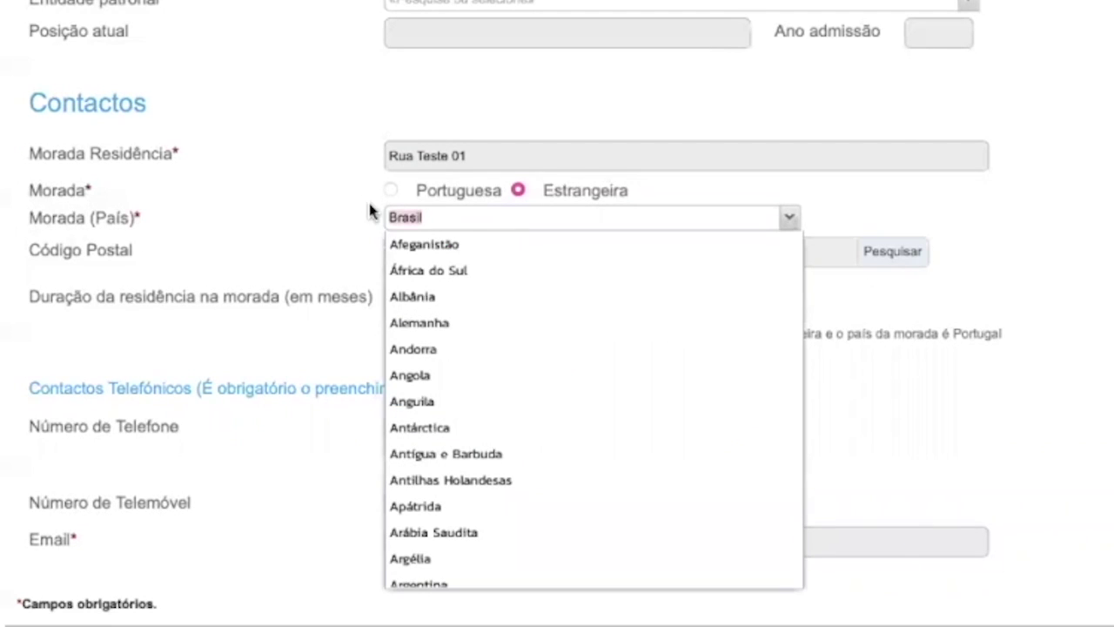
text(Brasil)
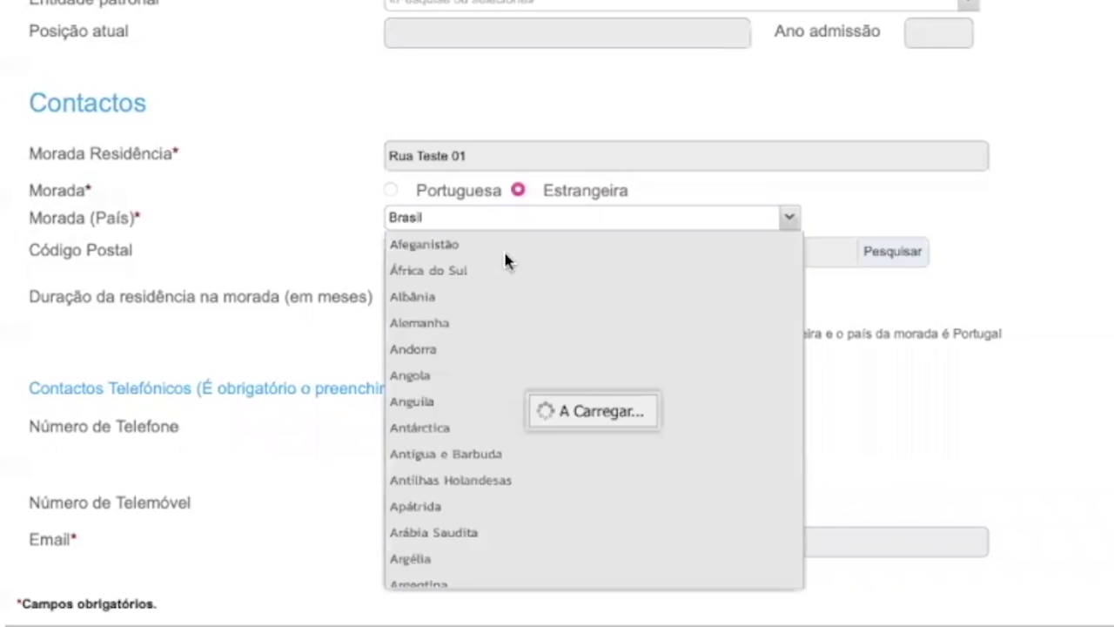
click(462, 245)
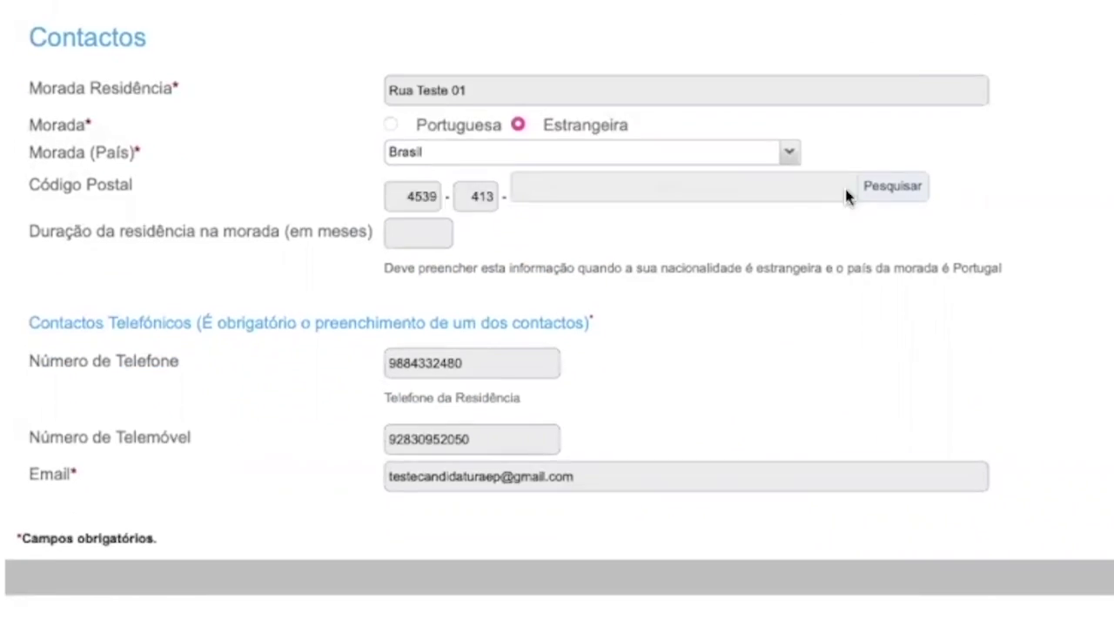
Pick postal code 9999-998 Estrangeiro from the postal code lookup list.
click(879, 185)
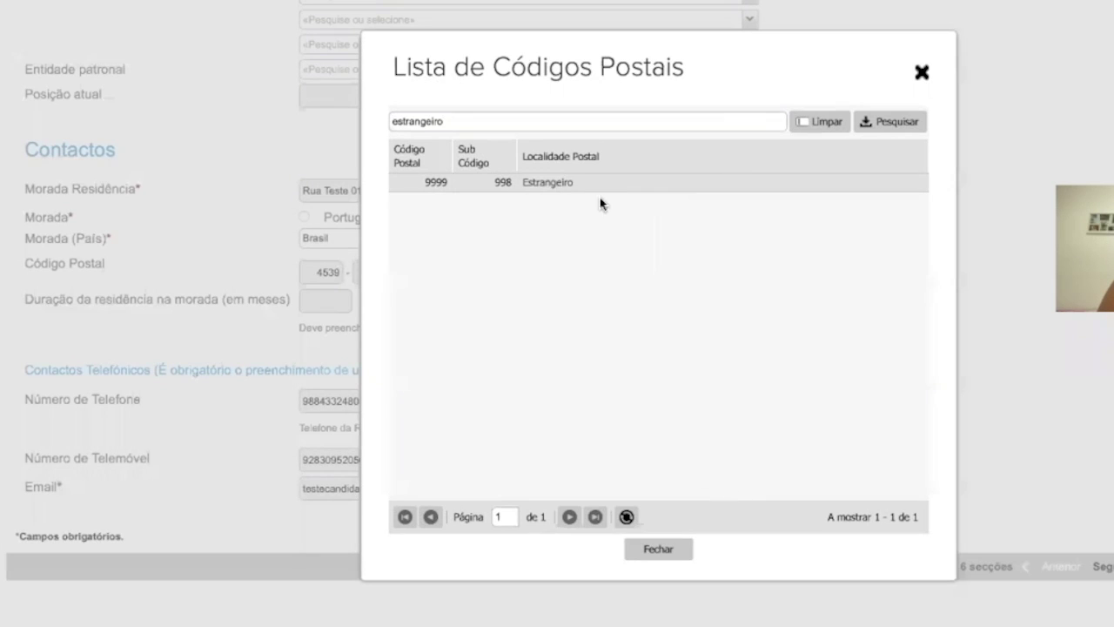
click(540, 183)
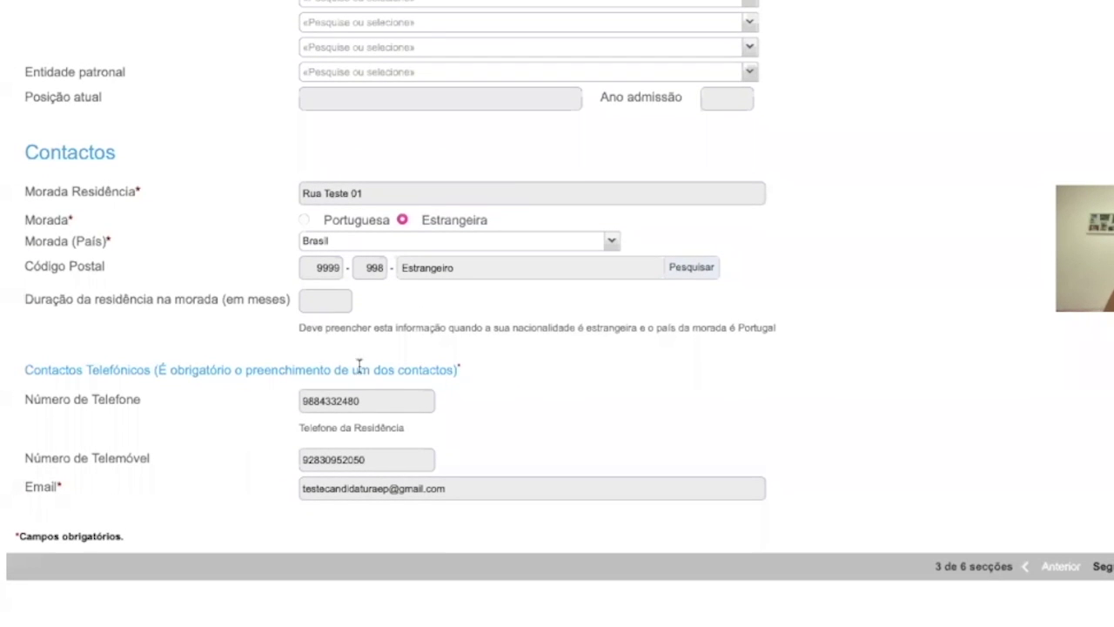
Replace the home and mobile phone numbers with the new numbers.
double_click(368, 402)
text(2874134)
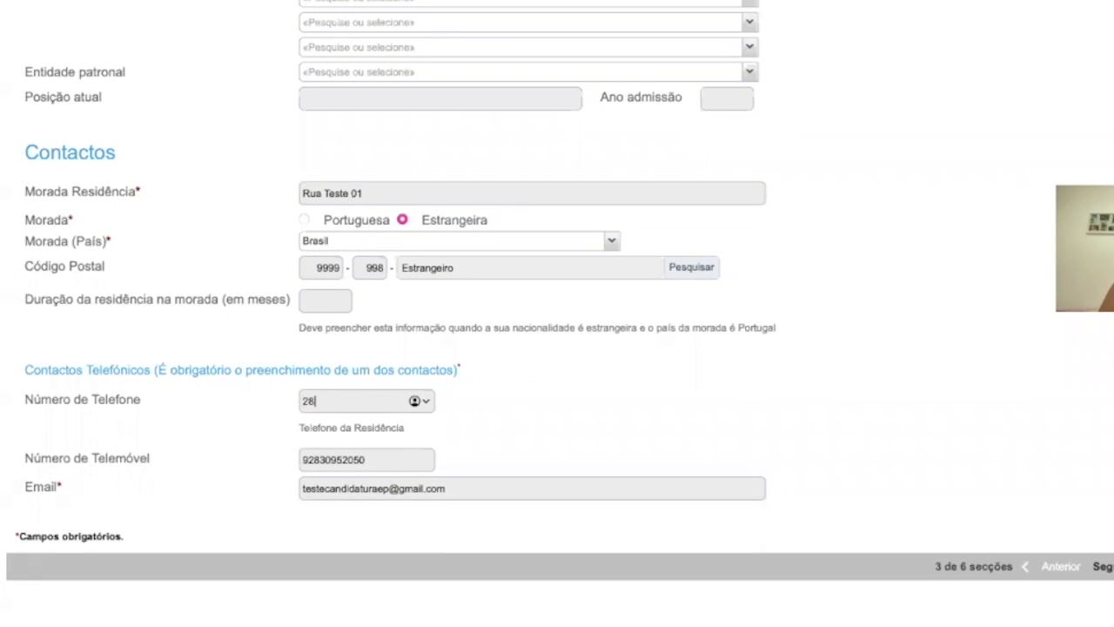
text(9)
click(381, 458)
drag(303, 459, 364, 461)
click(364, 462)
double_click(363, 461)
text(318478174)
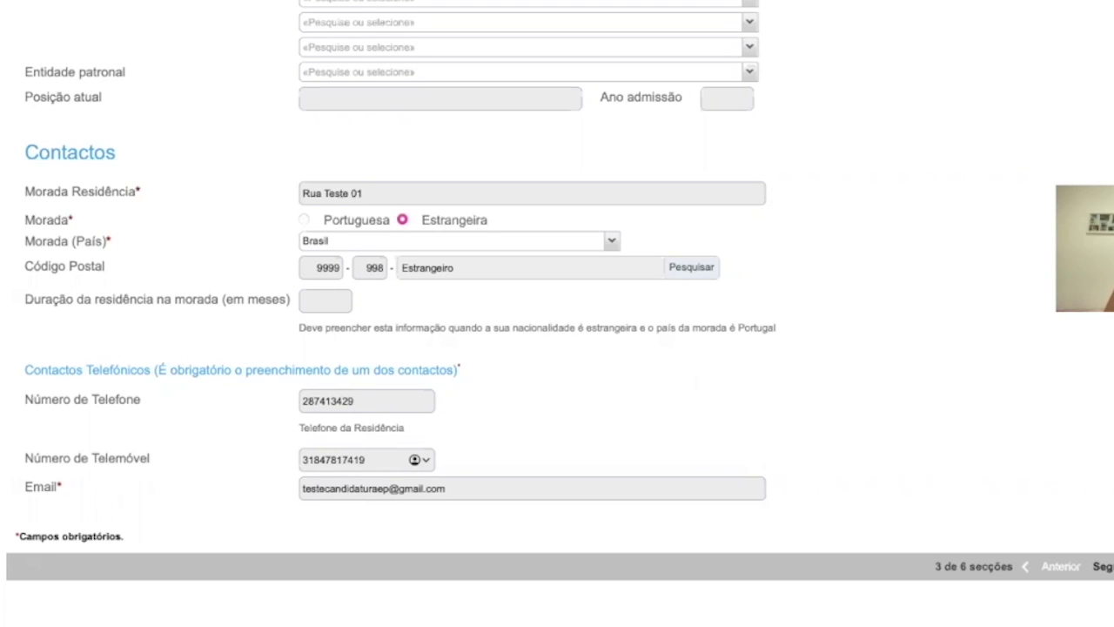
Leave the e-mail unchanged and advance to the Documentos de Candidatura step.
click(532, 490)
click(532, 537)
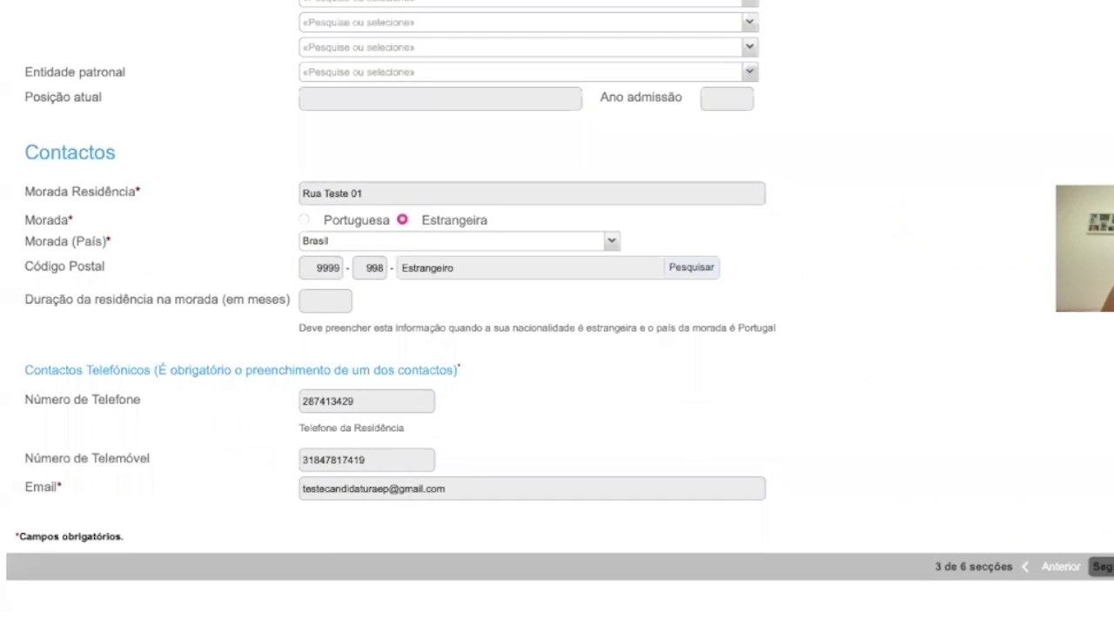
click(1101, 566)
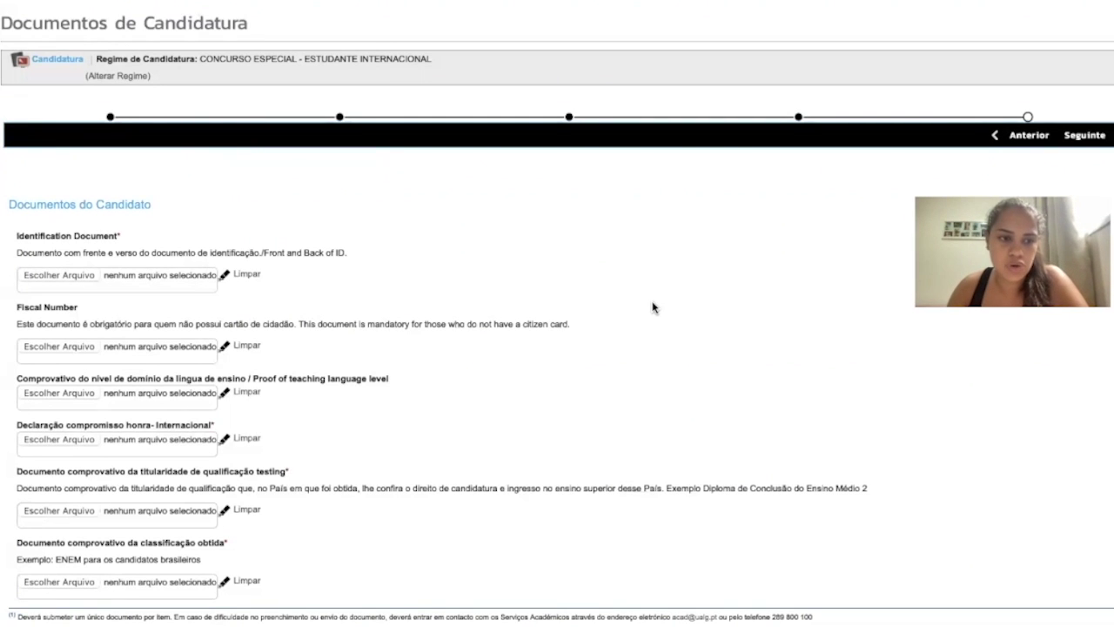
Attach the Passaporte file to the Identification Document upload.
scroll(653, 306, down, 3)
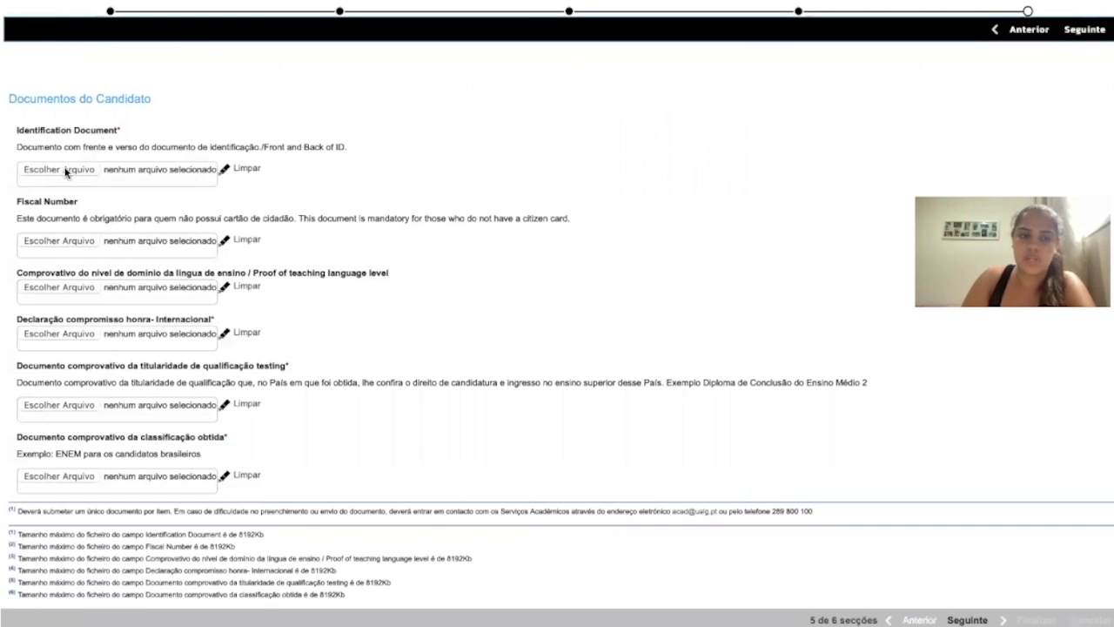
click(65, 171)
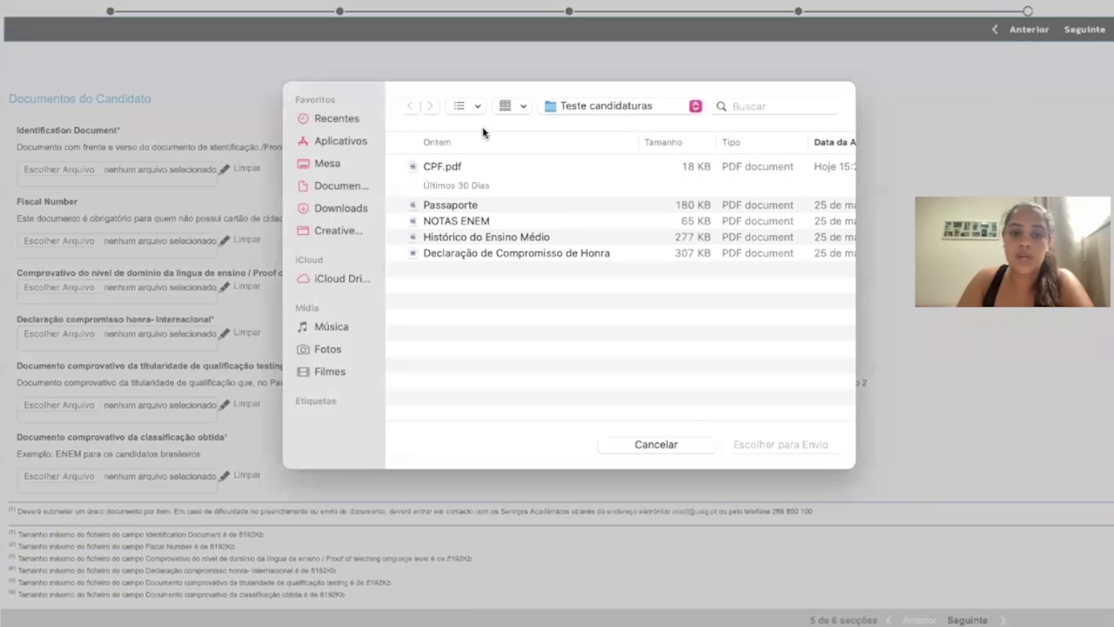
click(470, 207)
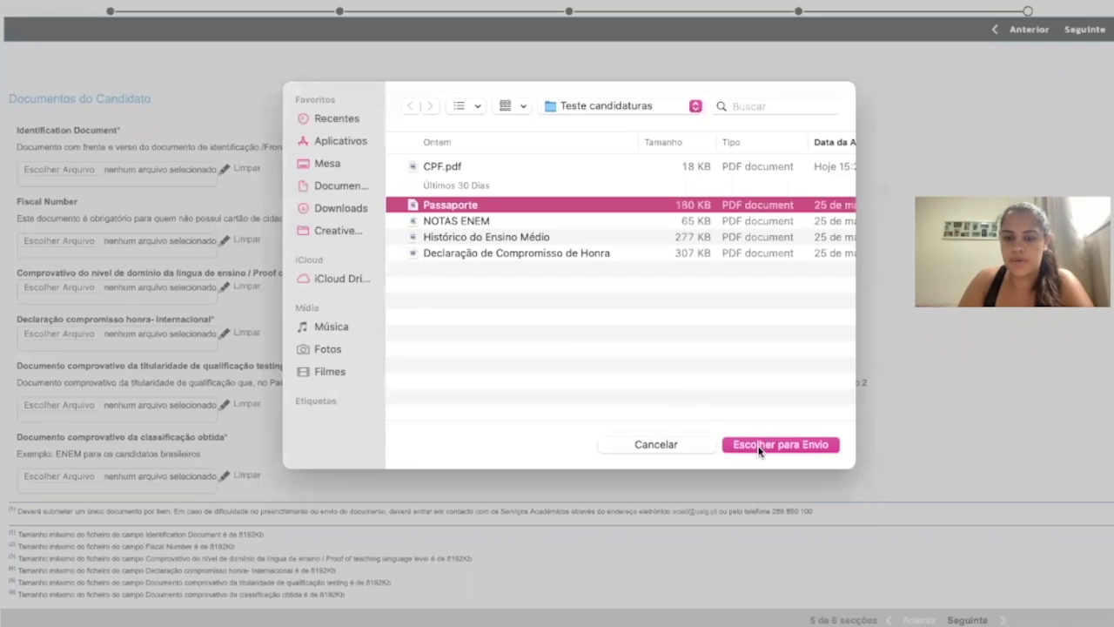
click(759, 446)
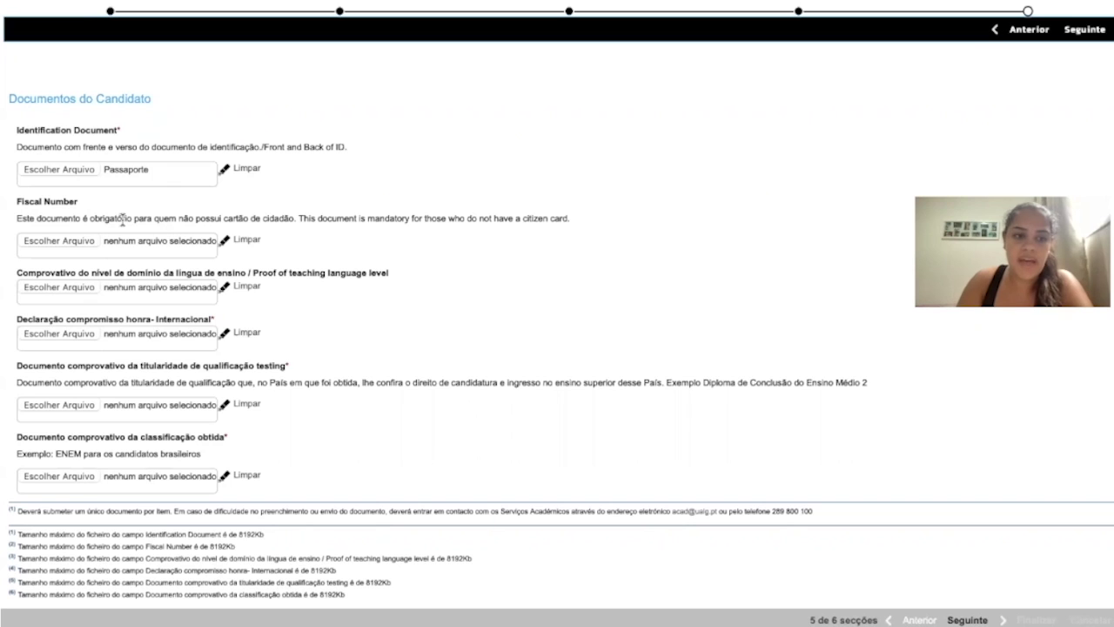
Attach CPF.pdf to the Fiscal Number document upload.
click(78, 241)
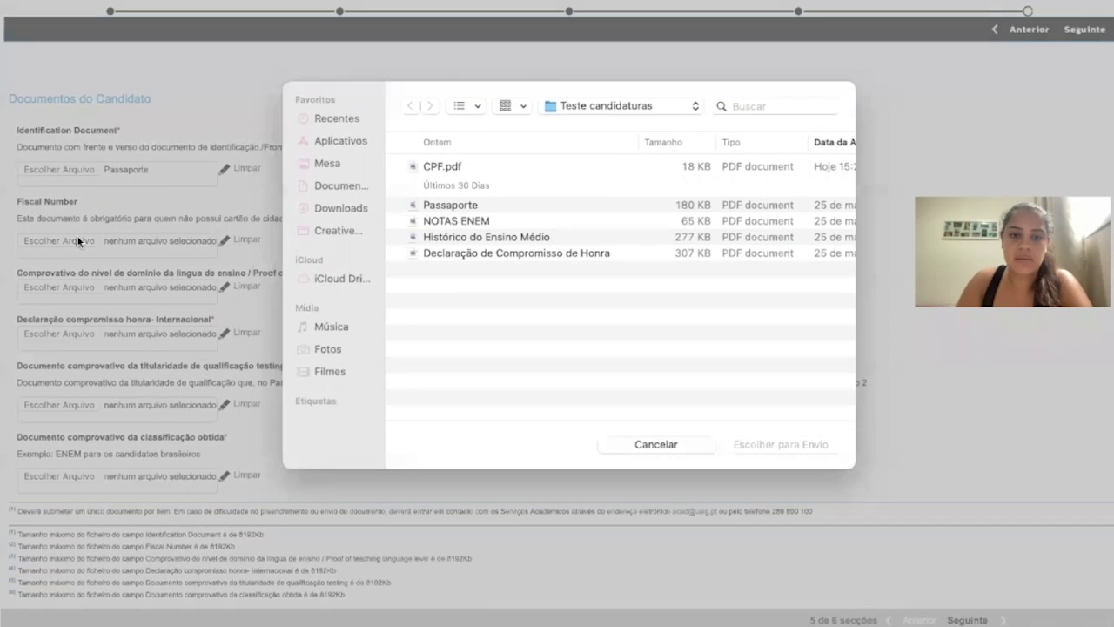
click(470, 166)
click(835, 444)
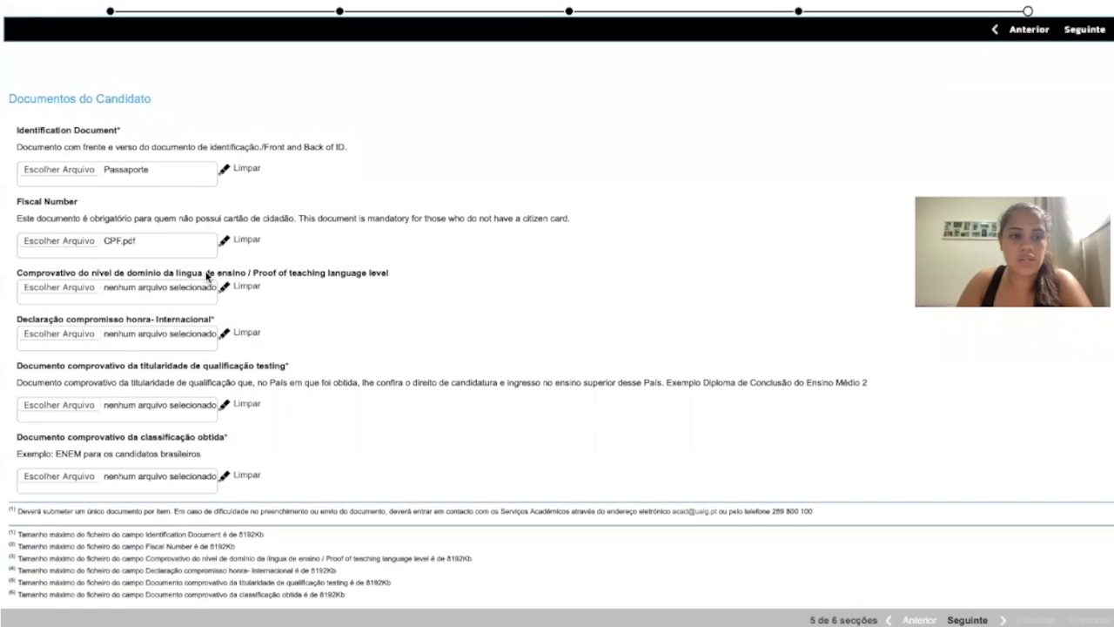
drag(117, 218, 299, 219)
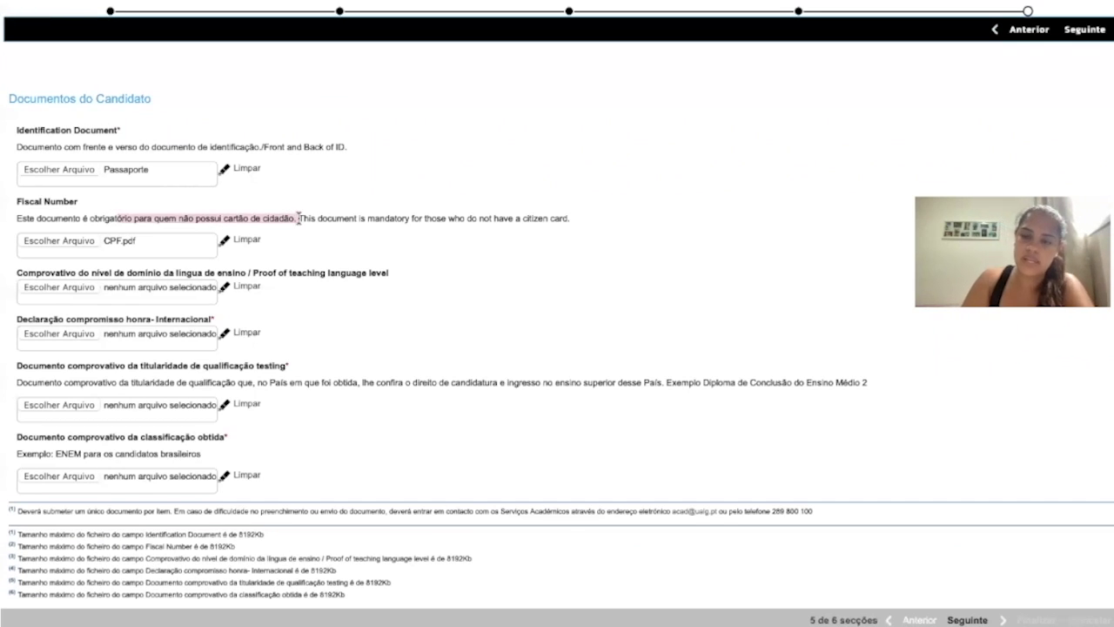
scroll(299, 219, down, 1)
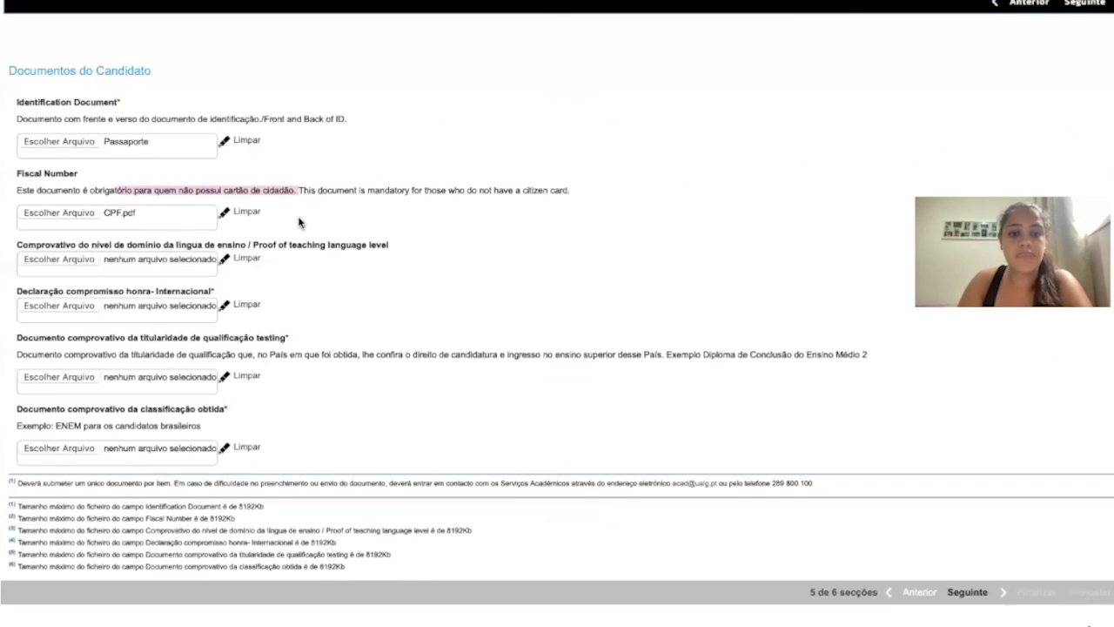
click(298, 221)
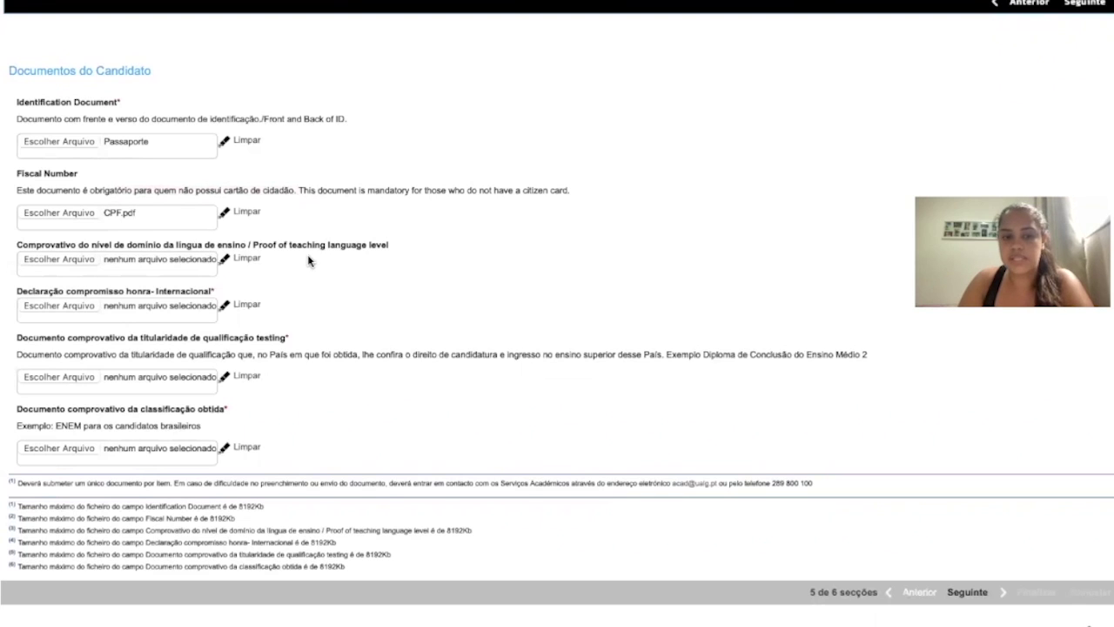
Attach the Declaração de Compromisso de Honra file to the honour declaration upload.
scroll(309, 261, down, 1)
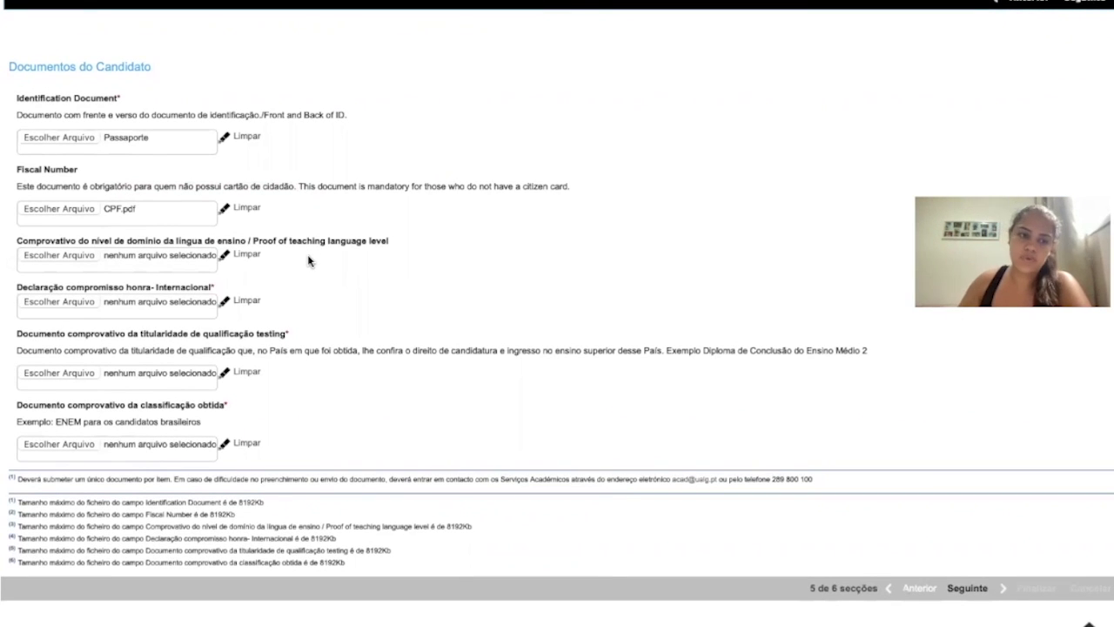
scroll(307, 260, down, 1)
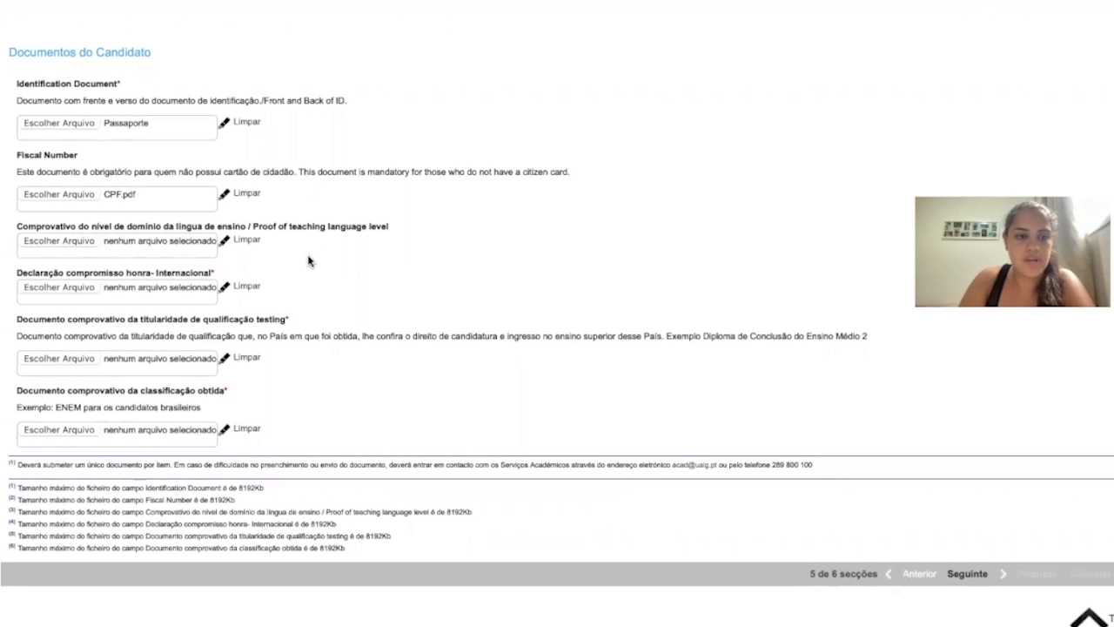
click(48, 288)
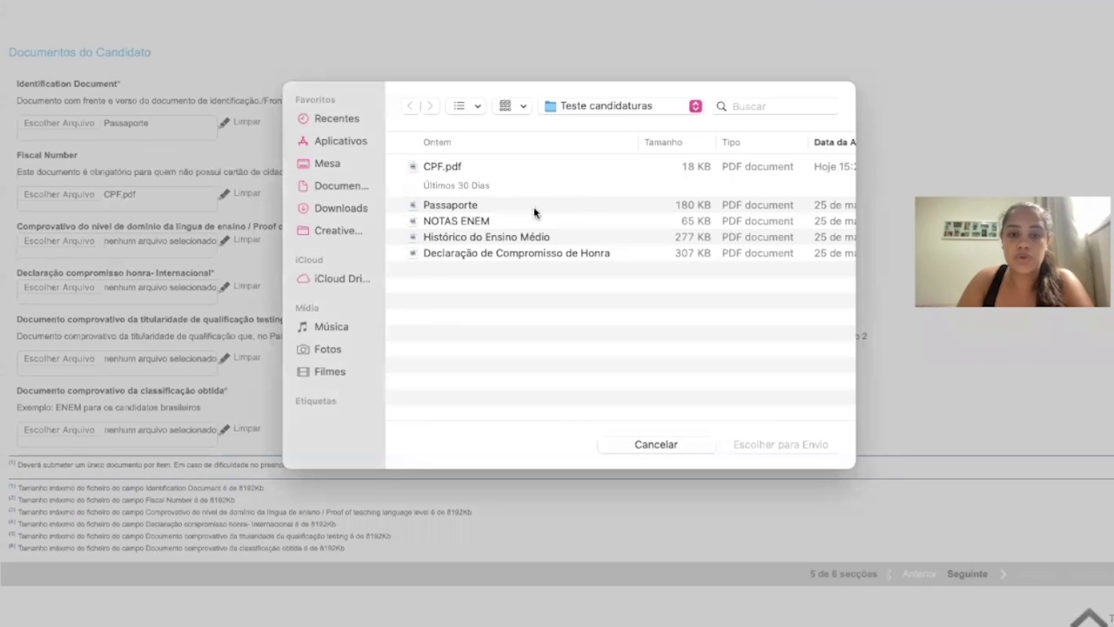
click(498, 252)
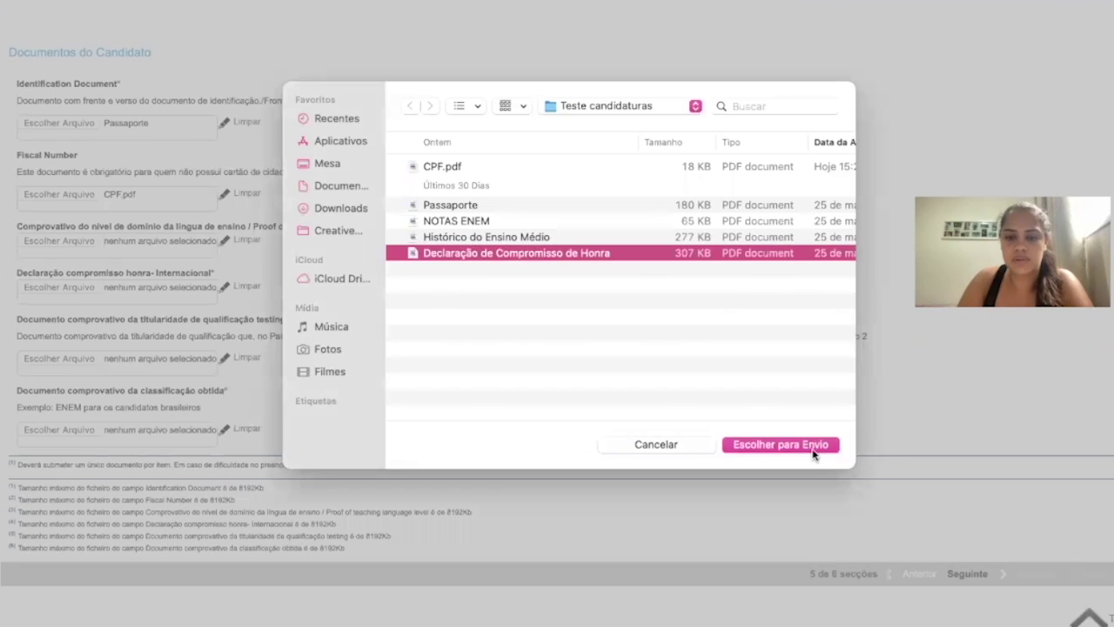
click(814, 444)
Start a qualification certificate upload but cancel the file picker.
scroll(405, 381, down, 3)
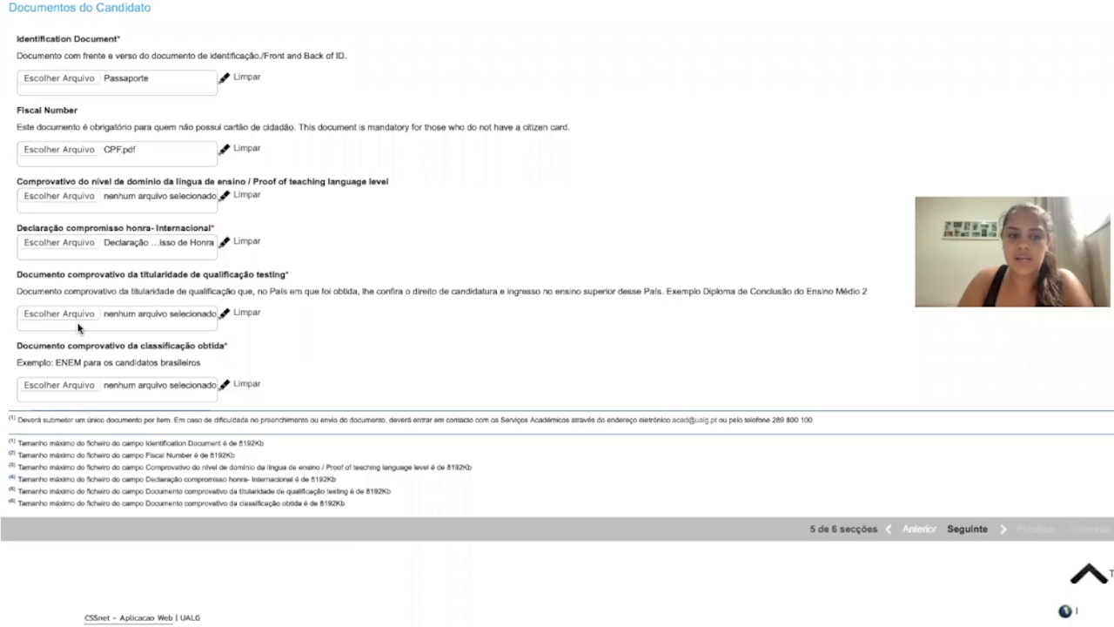
click(46, 318)
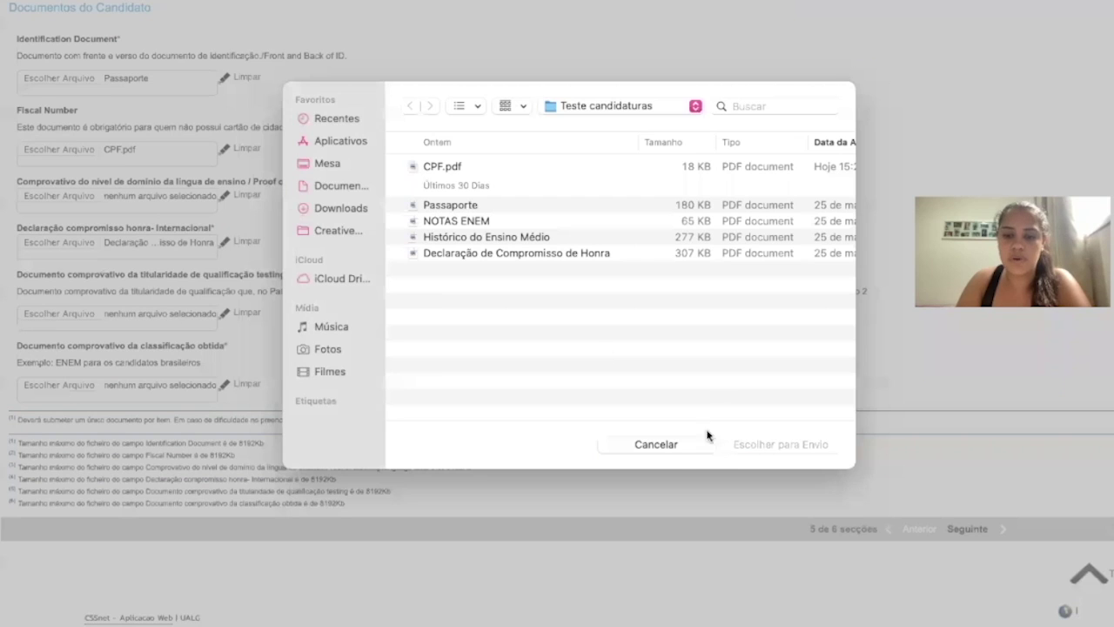
click(678, 449)
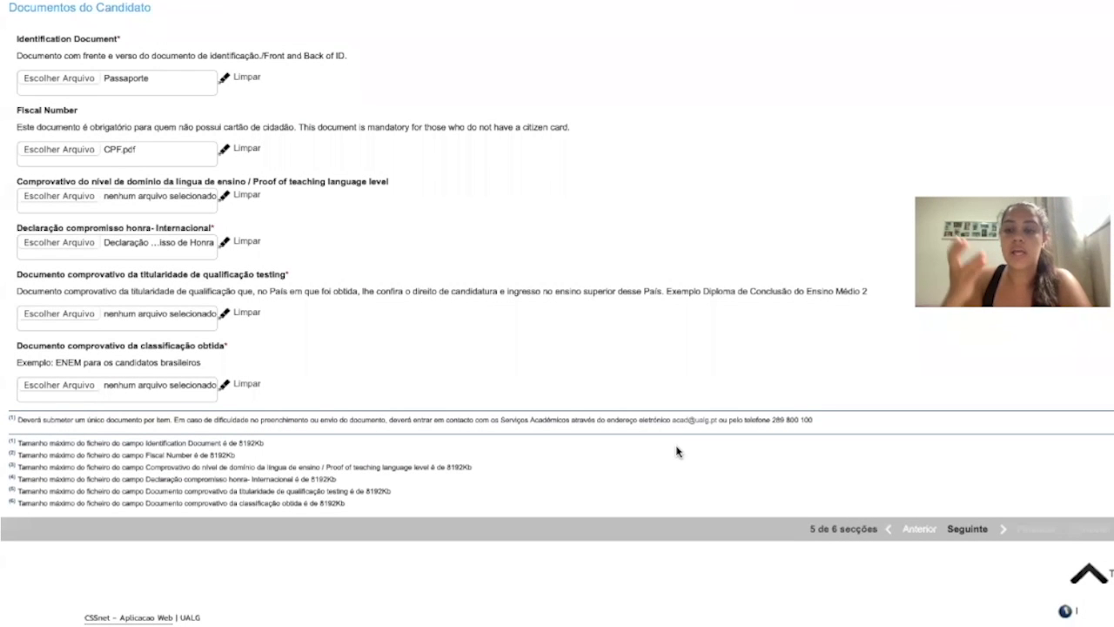